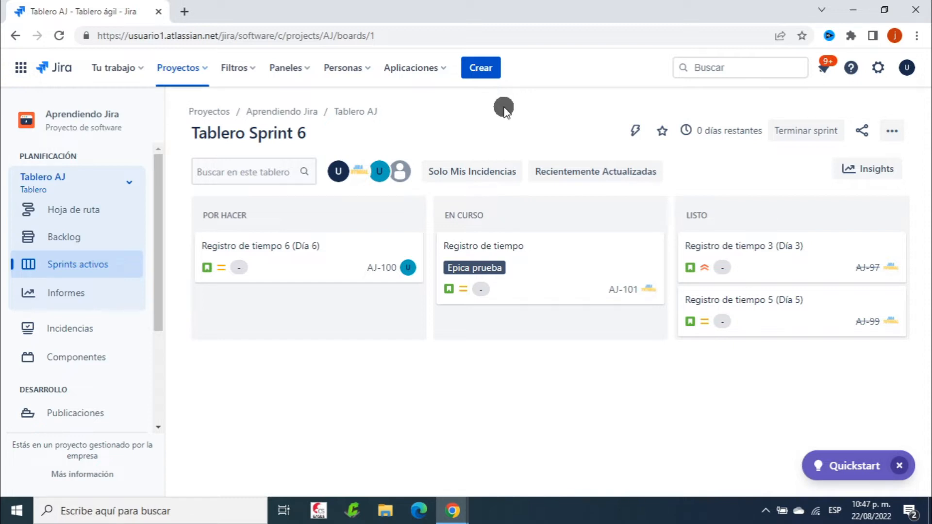
Start a new dashboard from the Paneles menu with Crear panel
{"action": "left_click", "coordinate": [297, 67]}
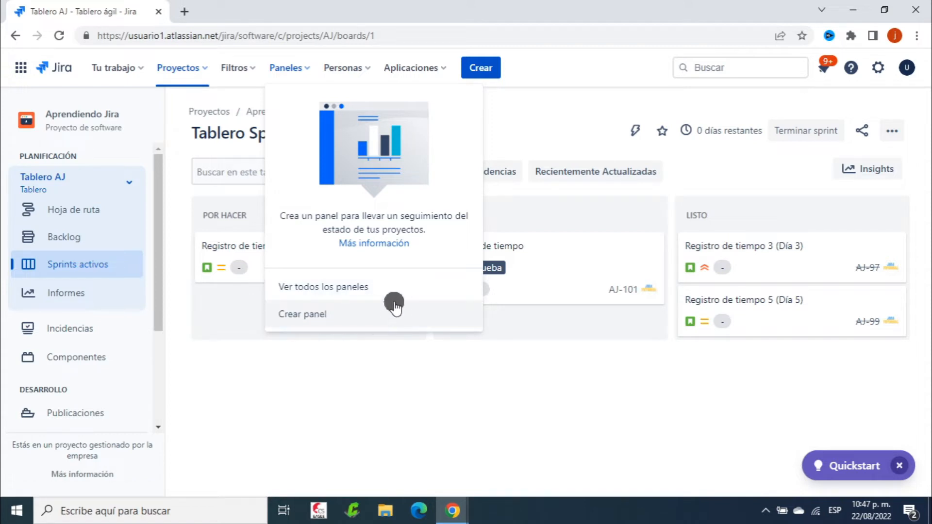
{"action": "left_click", "coordinate": [328, 314]}
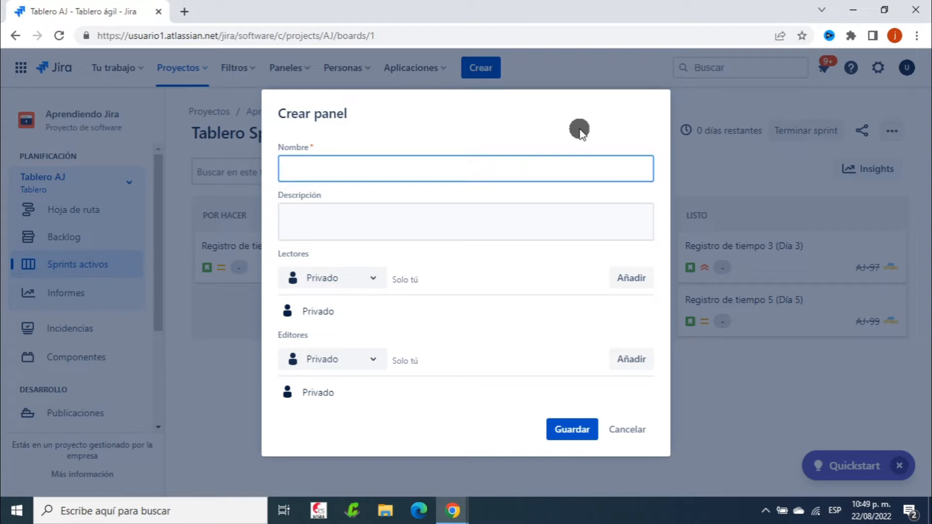
Enter 'Panel de Prueba' as the new dashboard's name
{"action": "type", "text": "Panel de Prueba"}
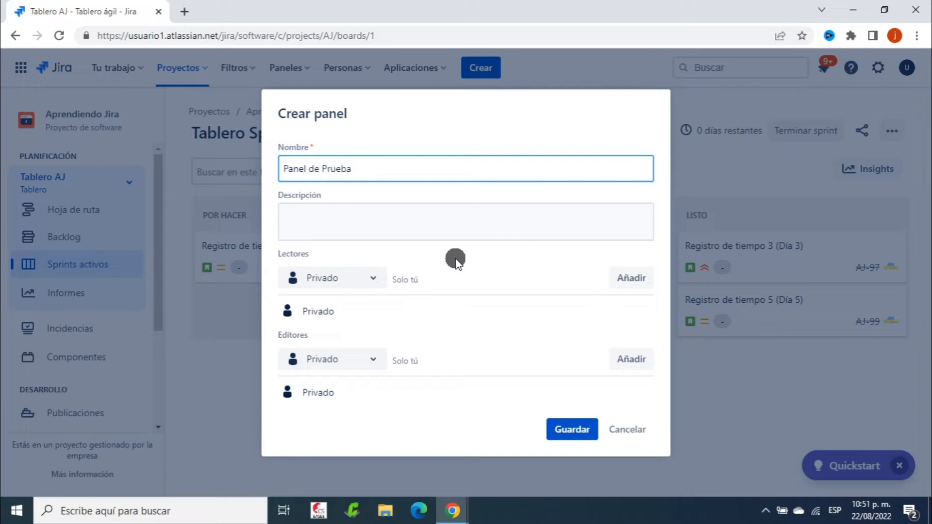
{"action": "left_click", "coordinate": [372, 279]}
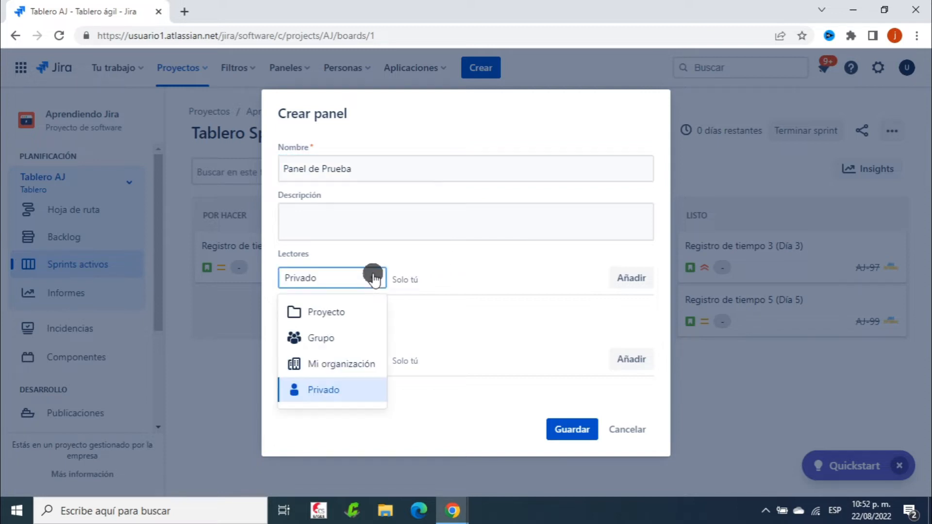
Change the Lectores sharing type from Privado to Grupo, briefly trying Mi organización
{"action": "left_click", "coordinate": [335, 364]}
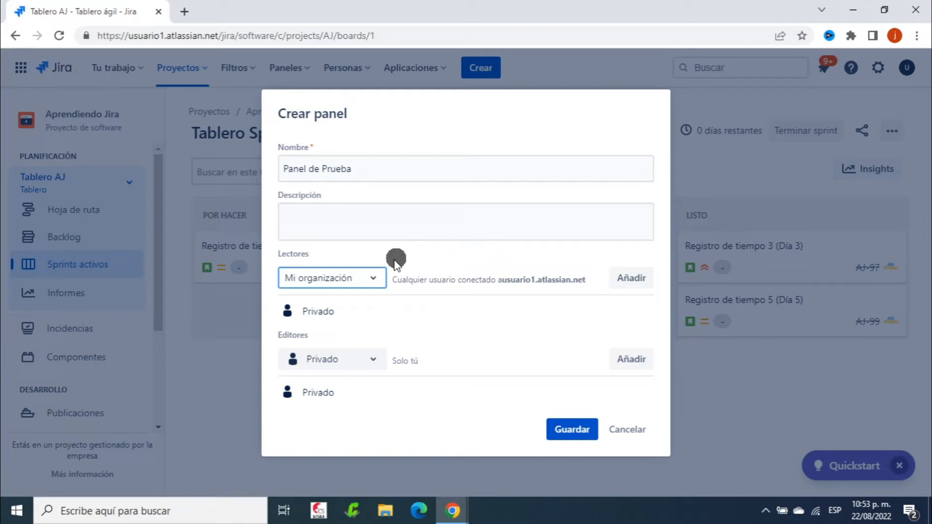
{"action": "left_click", "coordinate": [375, 278]}
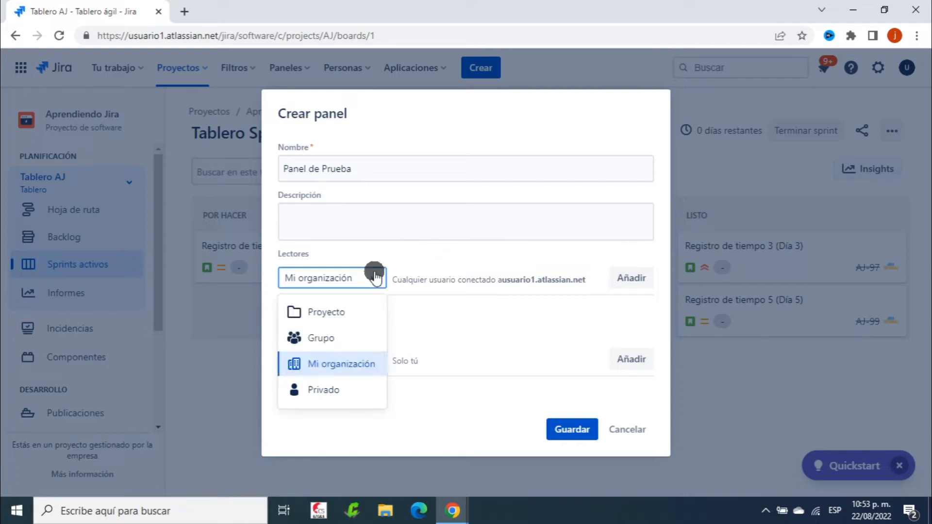
{"action": "left_click", "coordinate": [343, 335]}
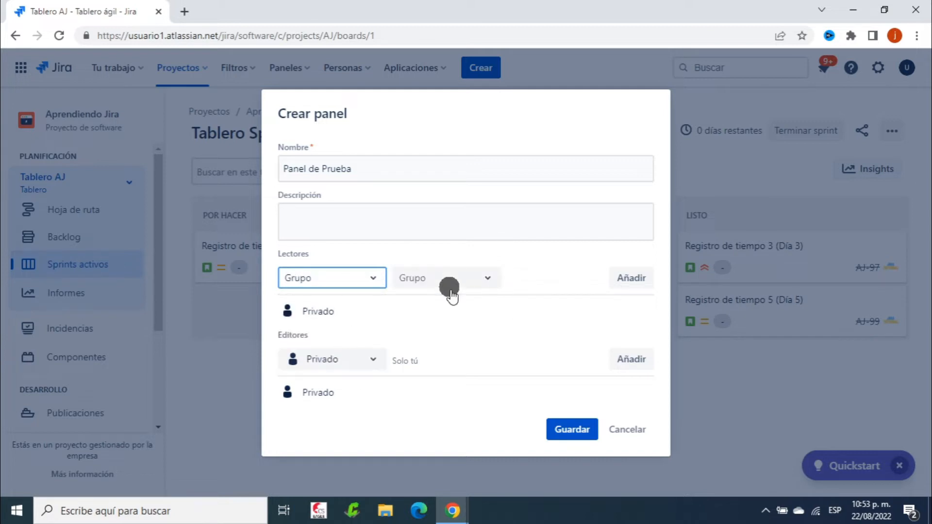
Add jira-software-users as a viewer group, then switch Lectores to Mi organización
{"action": "left_click", "coordinate": [483, 278]}
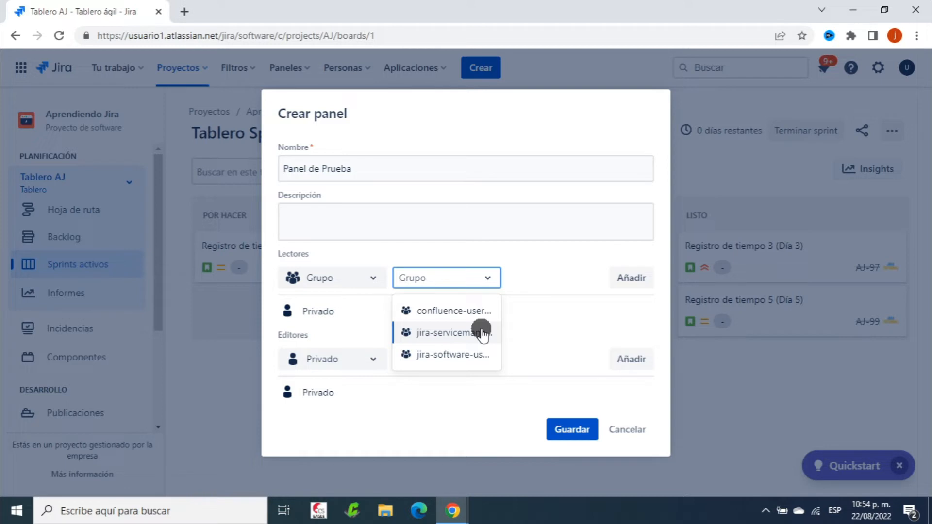
{"action": "left_click", "coordinate": [464, 355]}
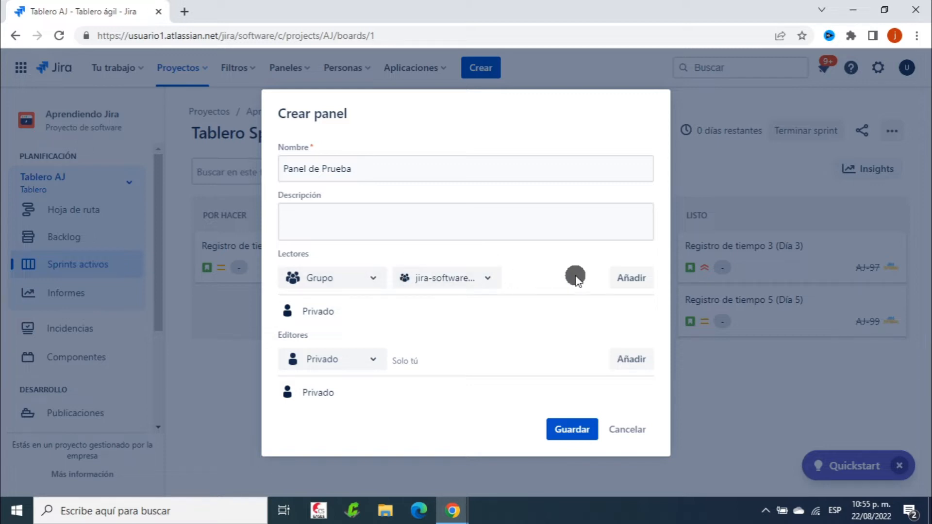
{"action": "left_click", "coordinate": [626, 279]}
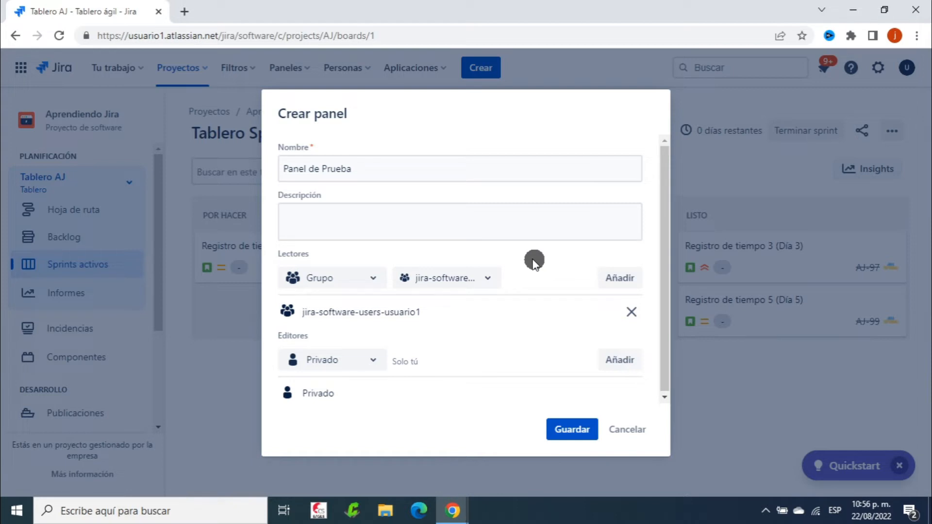
{"action": "left_click", "coordinate": [362, 280]}
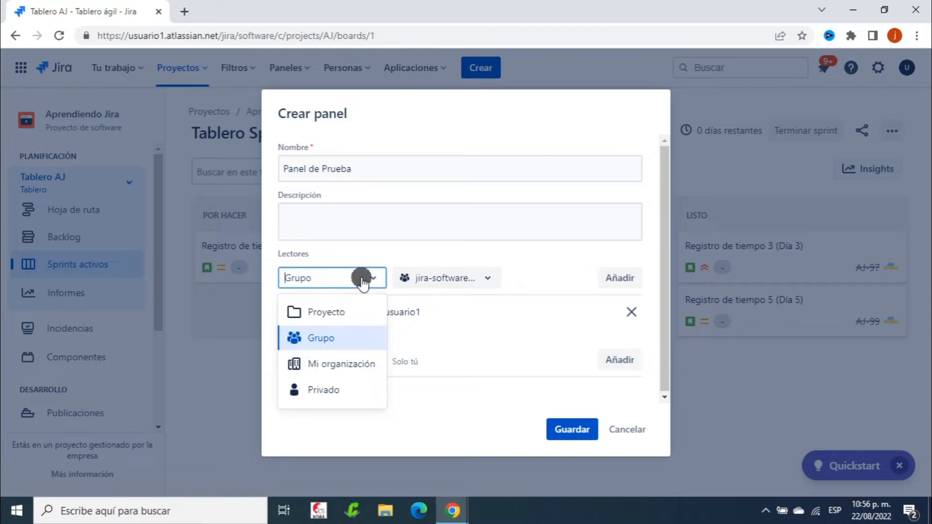
{"action": "left_click", "coordinate": [346, 368]}
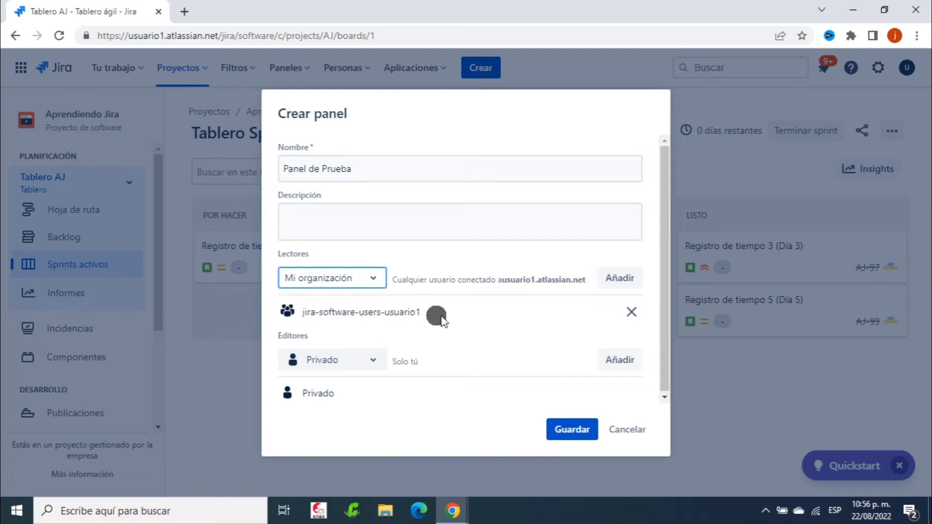
Add Mi organización, then add the jira-servicemanagement-users group as the dashboard's viewers
{"action": "left_click", "coordinate": [620, 278]}
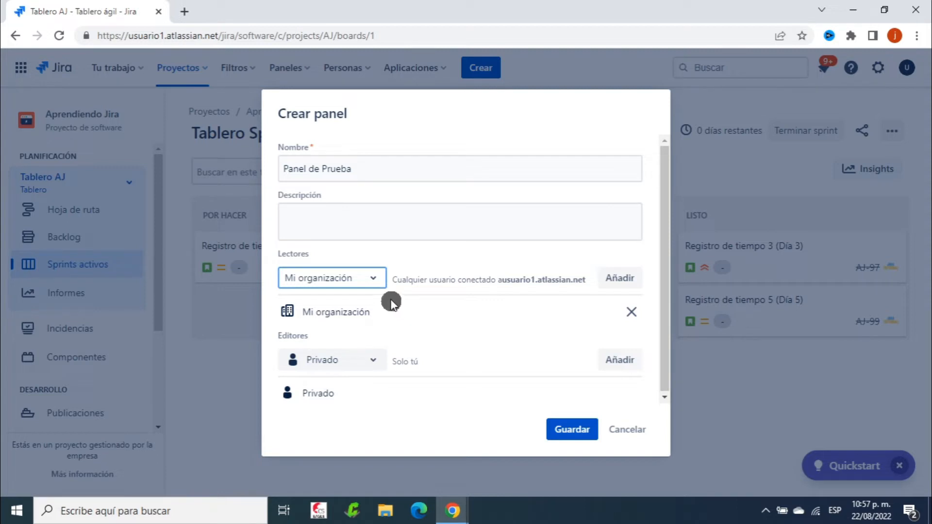
{"action": "left_click", "coordinate": [374, 281]}
{"action": "left_click", "coordinate": [353, 343]}
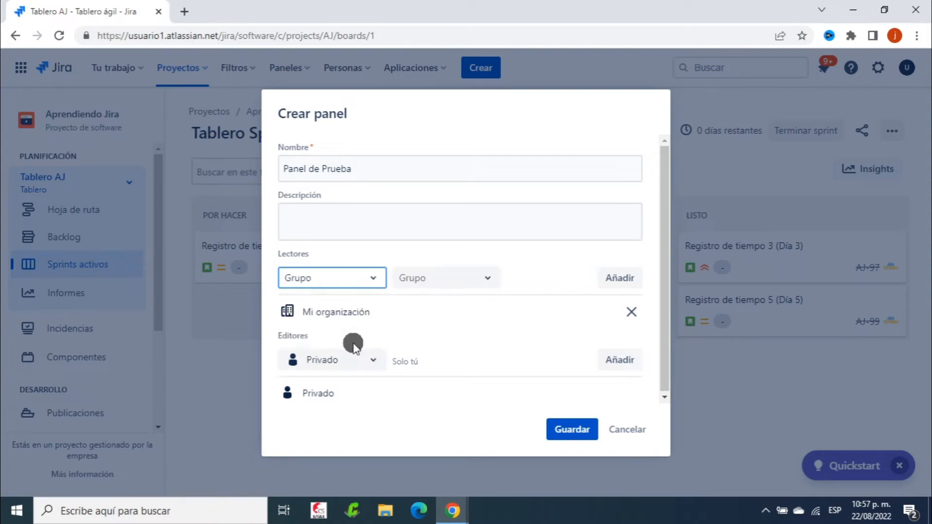
{"action": "left_click", "coordinate": [484, 281]}
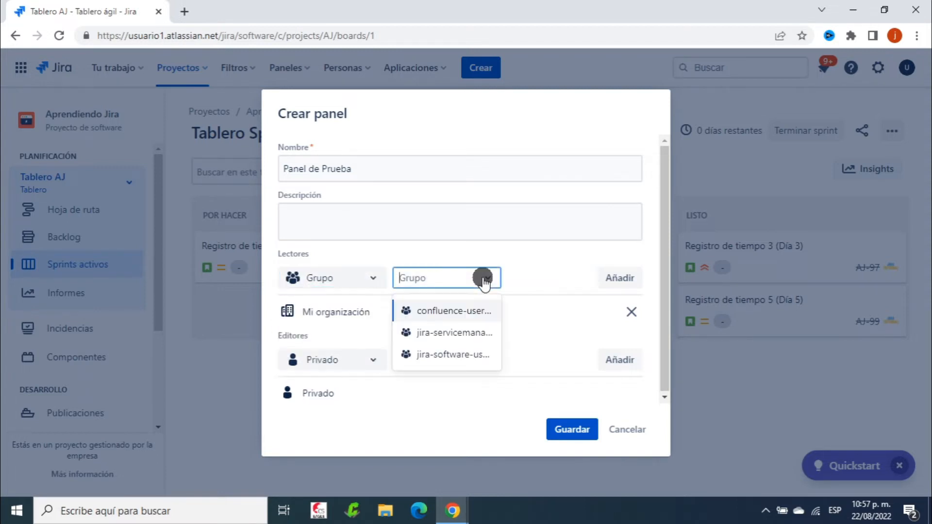
{"action": "left_click", "coordinate": [456, 333]}
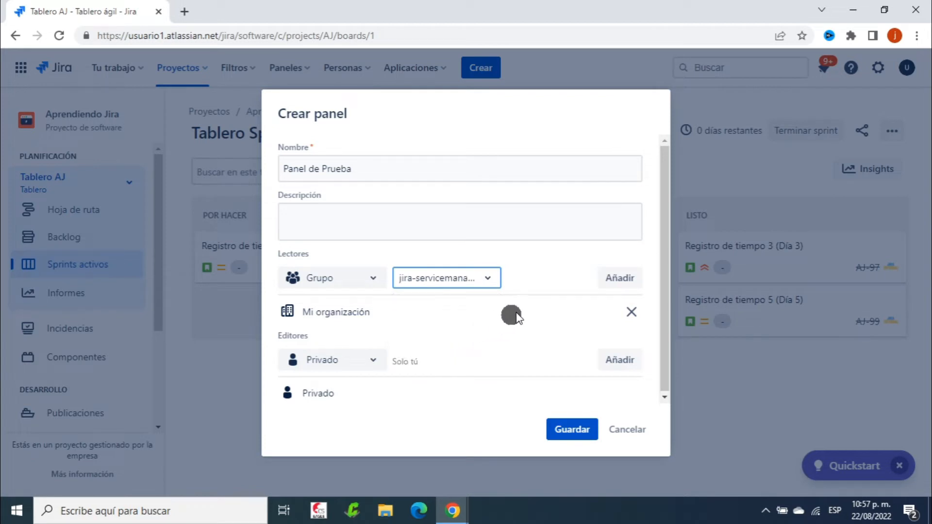
{"action": "left_click", "coordinate": [619, 279]}
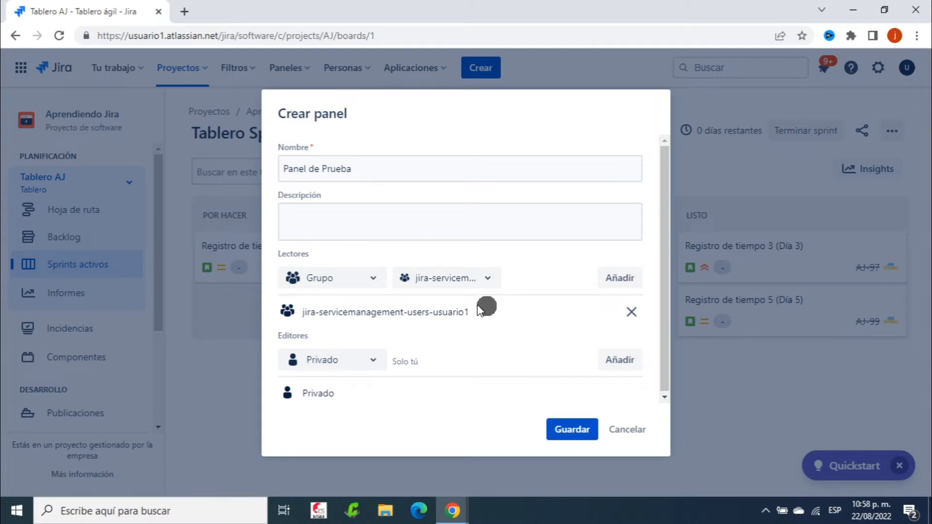
Set viewer sharing to Proyecto with the Aprendiendo Jira project selected
{"action": "left_click", "coordinate": [372, 280]}
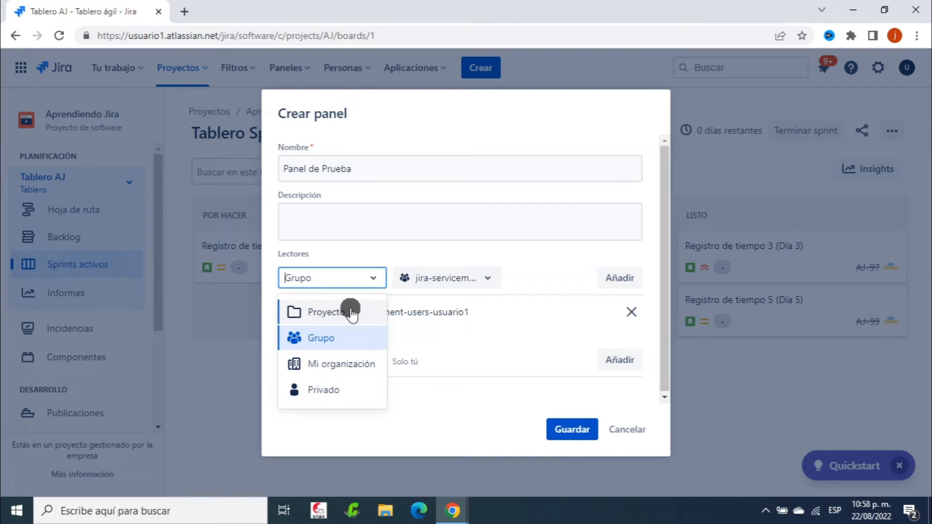
{"action": "left_click", "coordinate": [330, 312]}
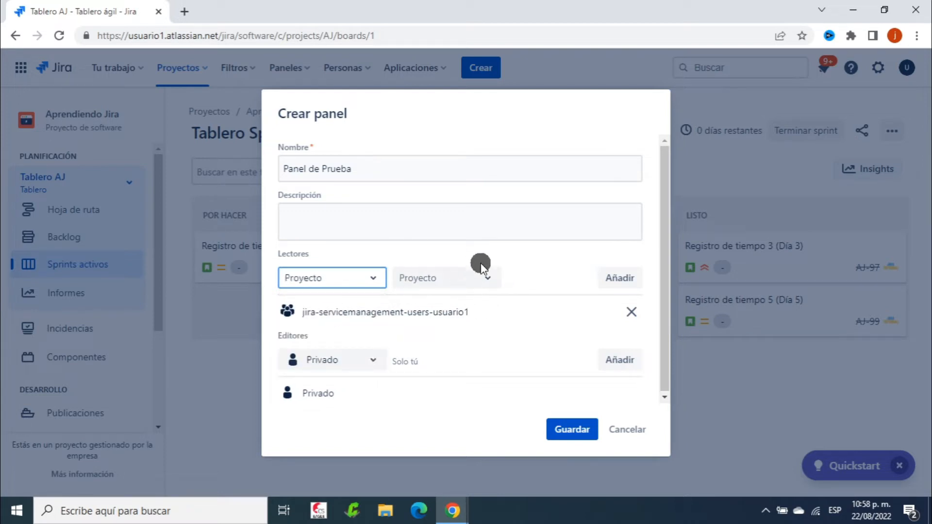
{"action": "left_click", "coordinate": [483, 274]}
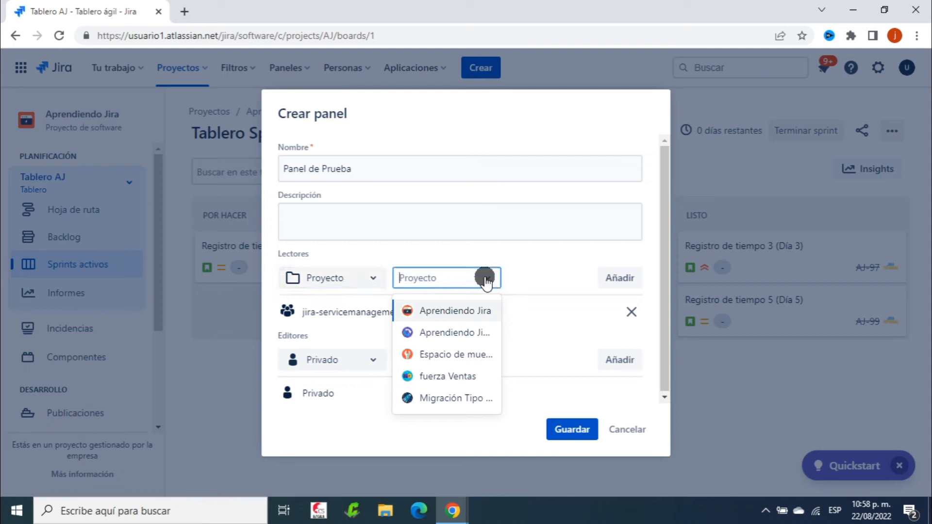
{"action": "left_click", "coordinate": [461, 313]}
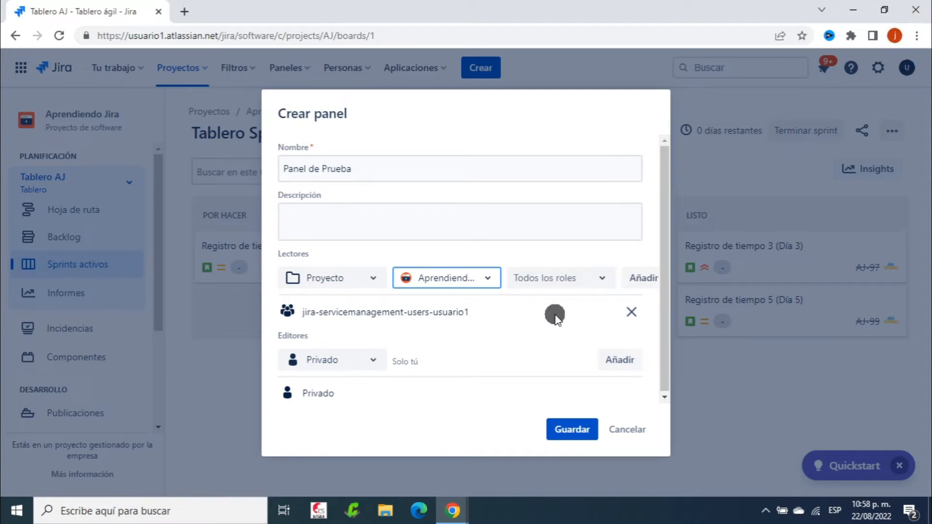
{"action": "left_click", "coordinate": [599, 282]}
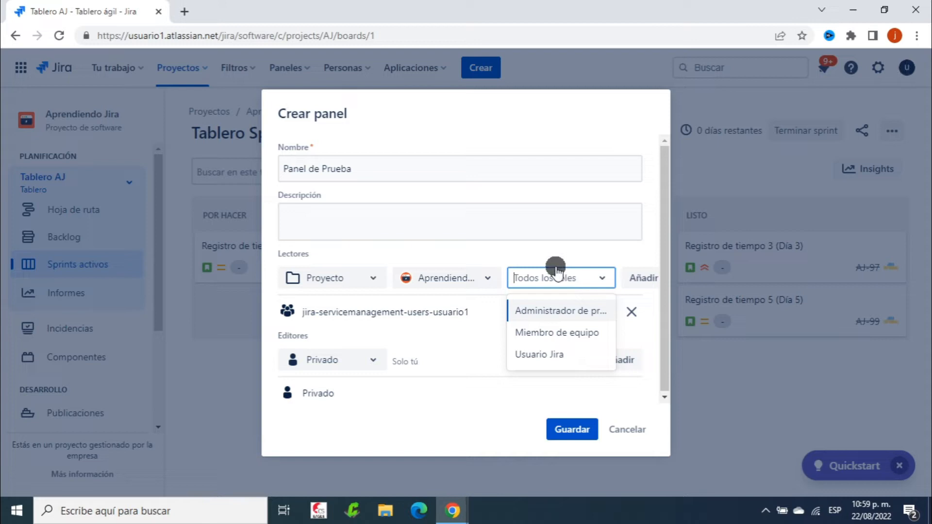
Add Aprendiendo Jira with Todos los roles as a viewer, after reverting the Usuario Jira role
{"action": "left_click", "coordinate": [573, 360]}
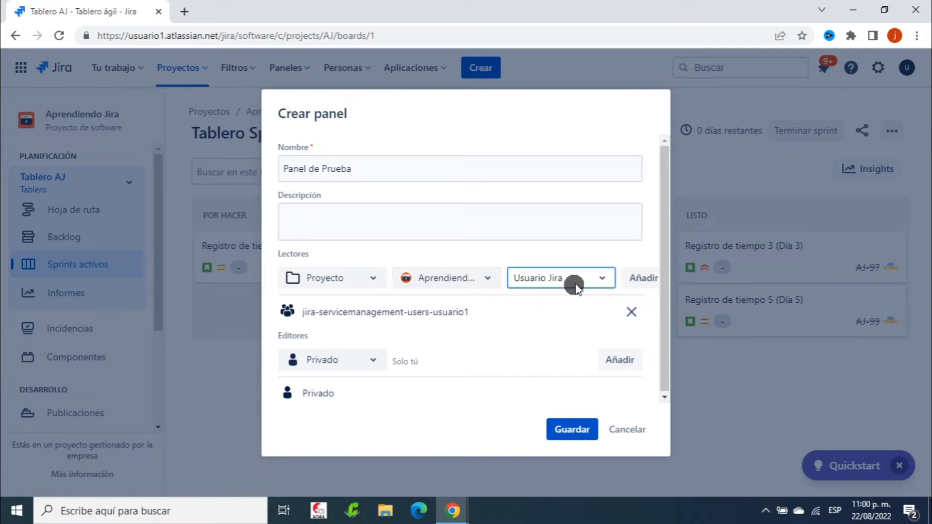
{"action": "left_click", "coordinate": [586, 262]}
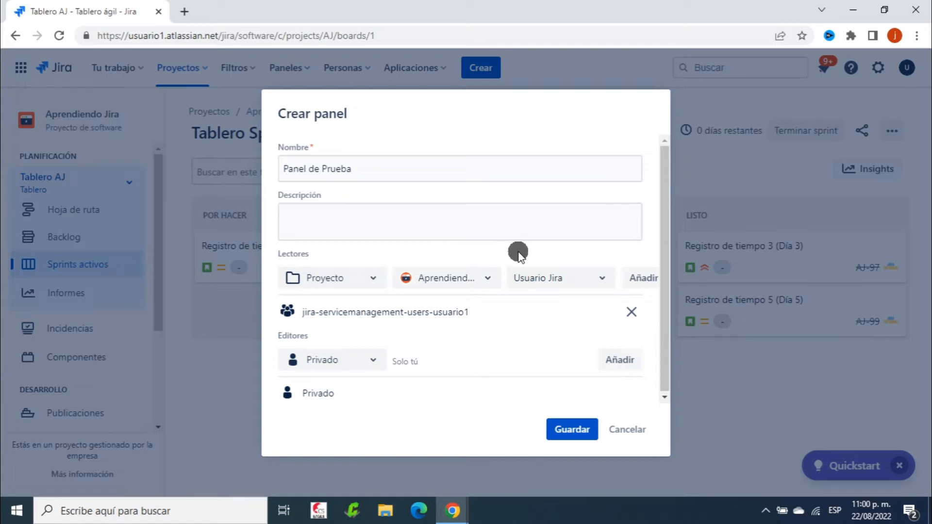
{"action": "left_click", "coordinate": [596, 279]}
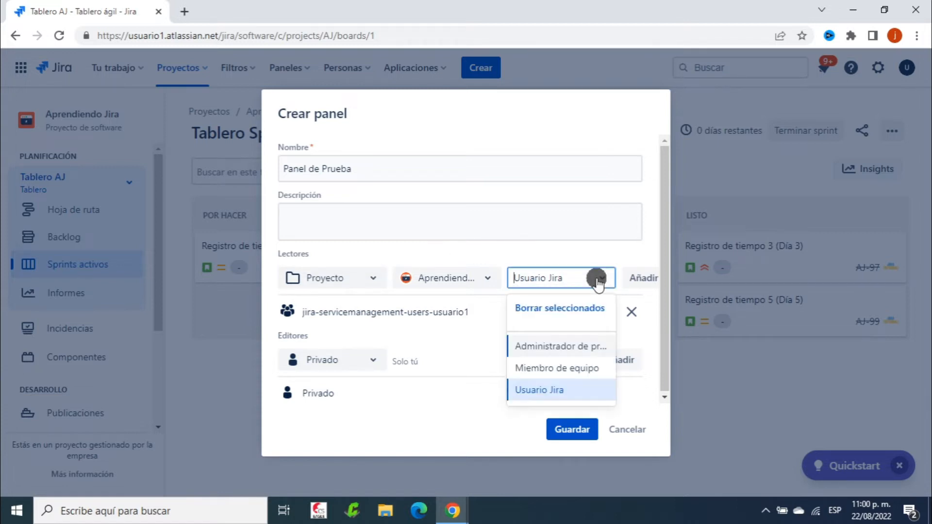
{"action": "left_click", "coordinate": [569, 311]}
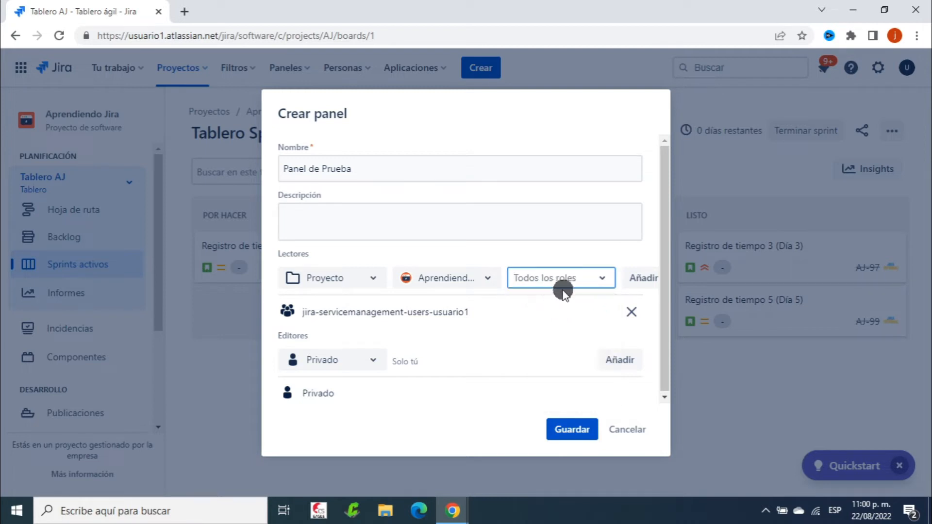
{"action": "left_click", "coordinate": [565, 254]}
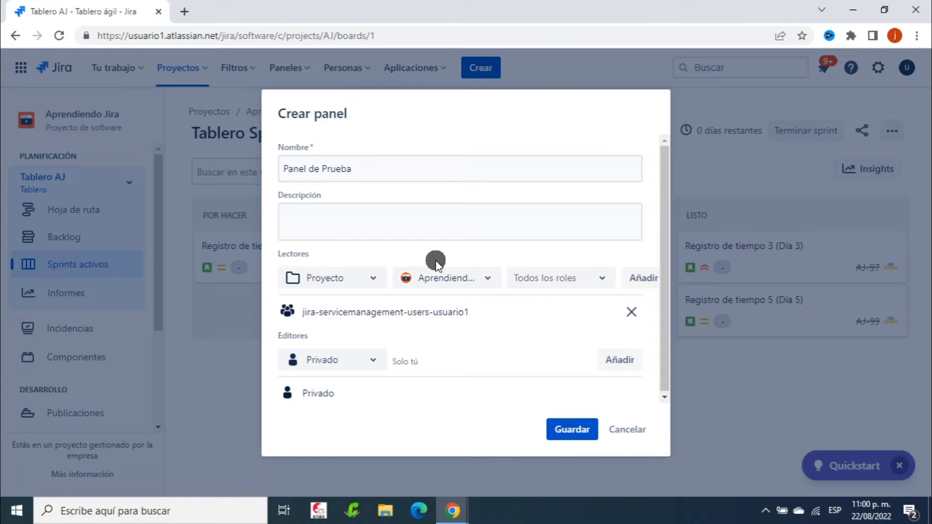
{"action": "left_click", "coordinate": [639, 278]}
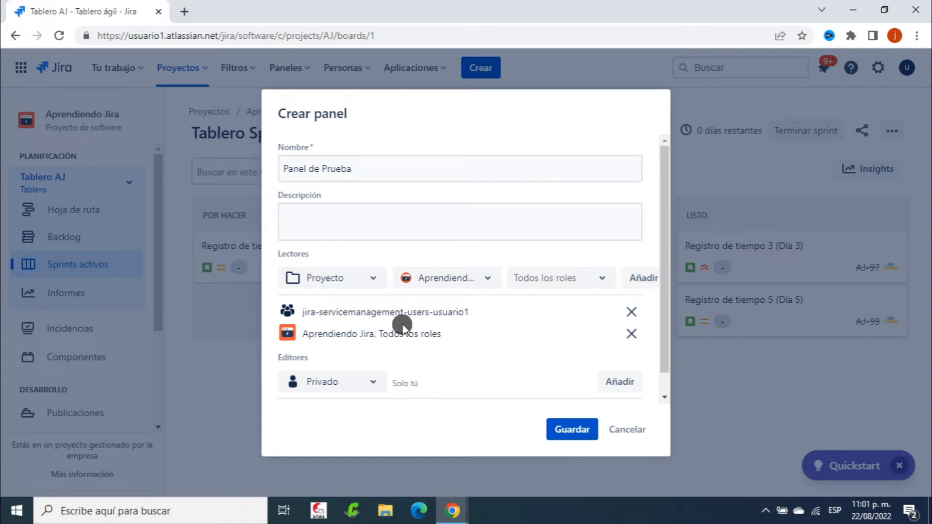
Remove the jira-servicemanagement-users group from the Lectores list
{"action": "left_click", "coordinate": [632, 311]}
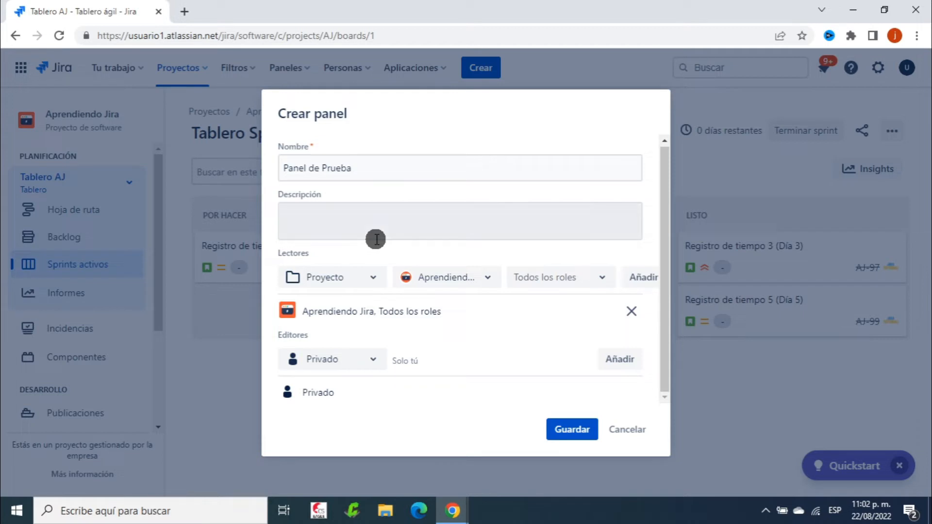
Set Editores to Usuario, search for the user and add them as the dashboard's editor
{"action": "left_click", "coordinate": [373, 363]}
{"action": "left_click", "coordinate": [410, 340]}
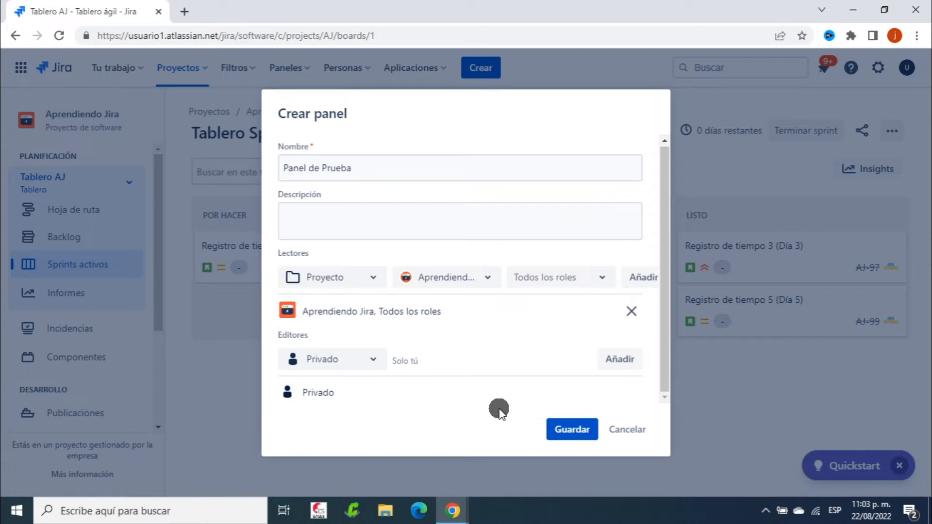
{"action": "left_click", "coordinate": [362, 365]}
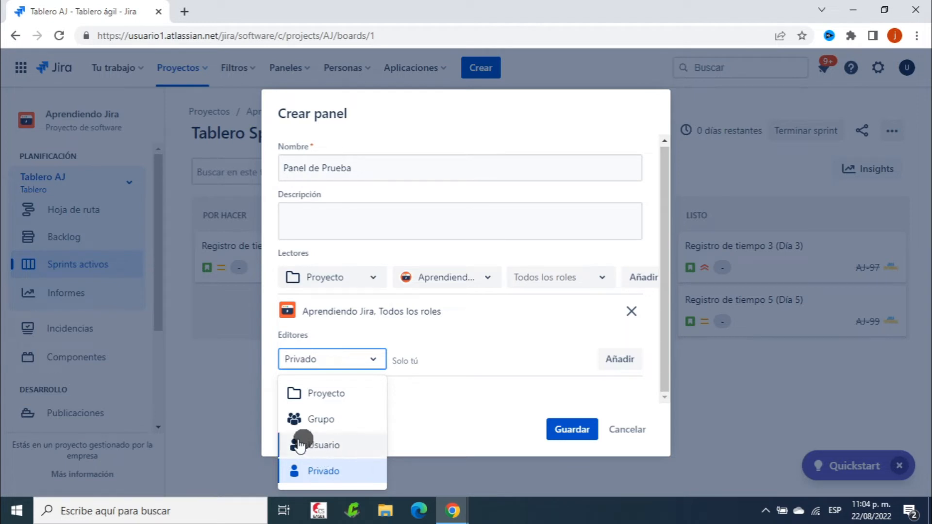
{"action": "left_click", "coordinate": [338, 449]}
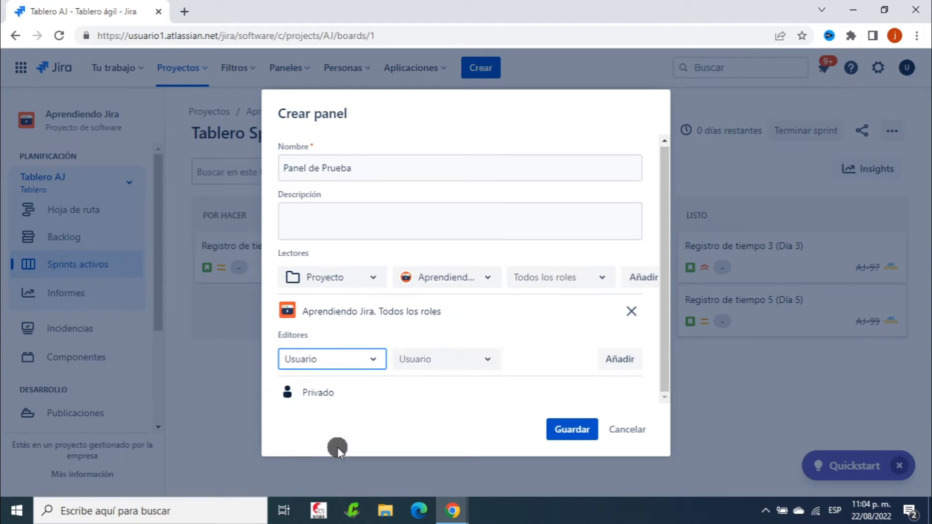
{"action": "left_click", "coordinate": [478, 366]}
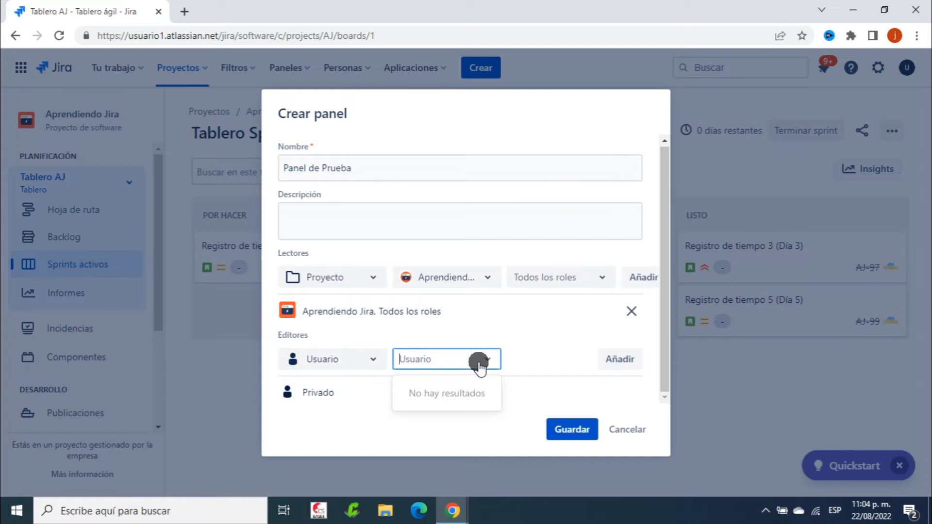
{"action": "type", "text": "usya"}
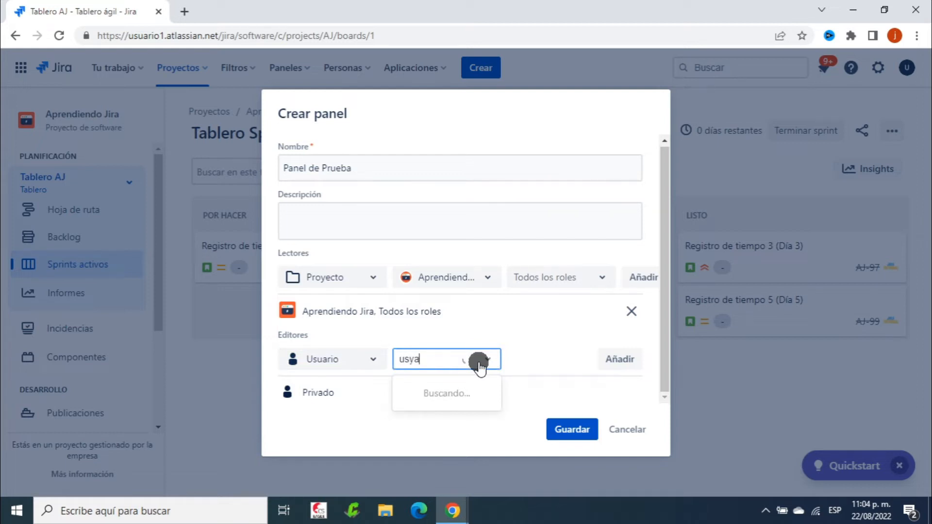
{"action": "key", "text": "BackSpace"}
{"action": "key", "text": "BackSpace"}
{"action": "type", "text": "ua"}
{"action": "left_click", "coordinate": [459, 456]}
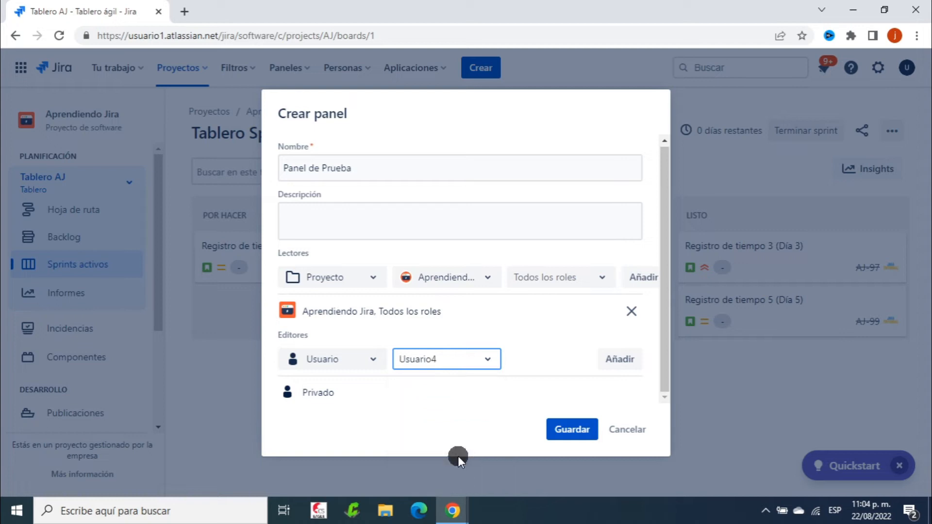
{"action": "left_click", "coordinate": [612, 360]}
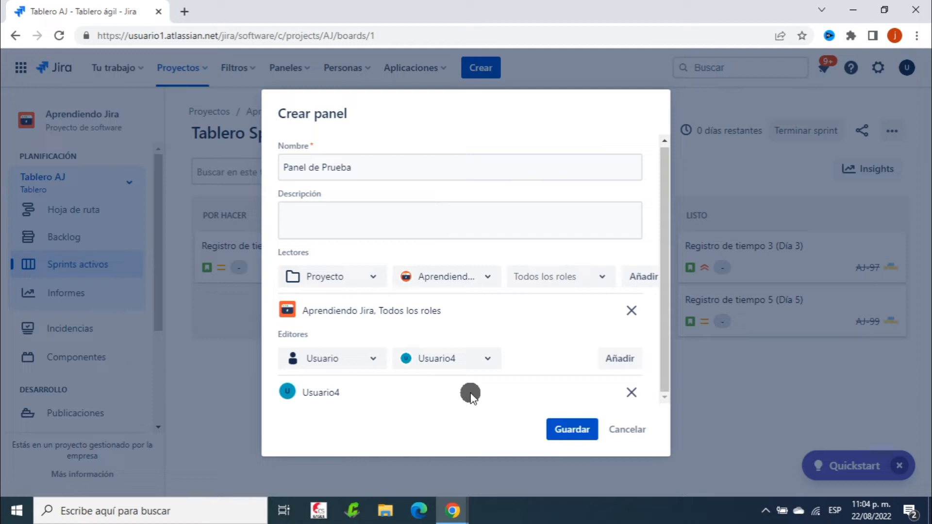
{"action": "left_click", "coordinate": [372, 360]}
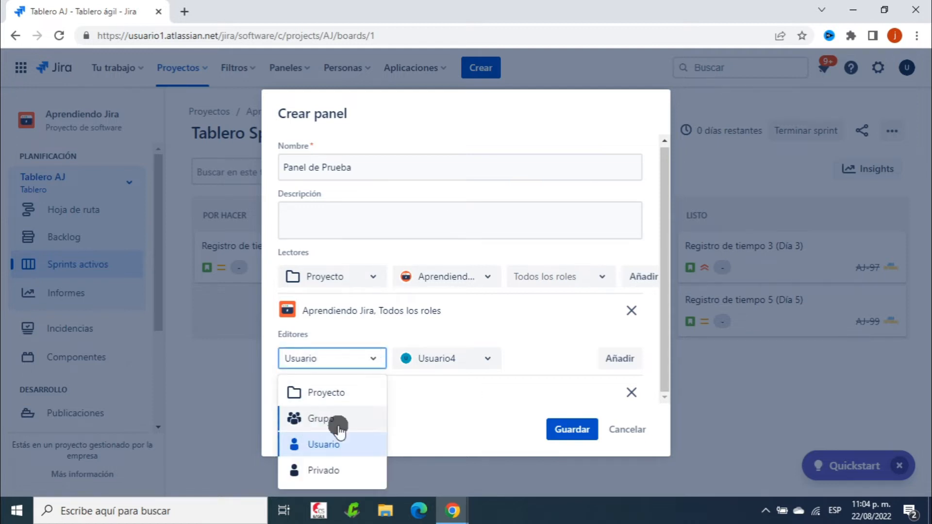
Add the fuerza Ventas project with Todos los roles as an editor
{"action": "left_click", "coordinate": [350, 391]}
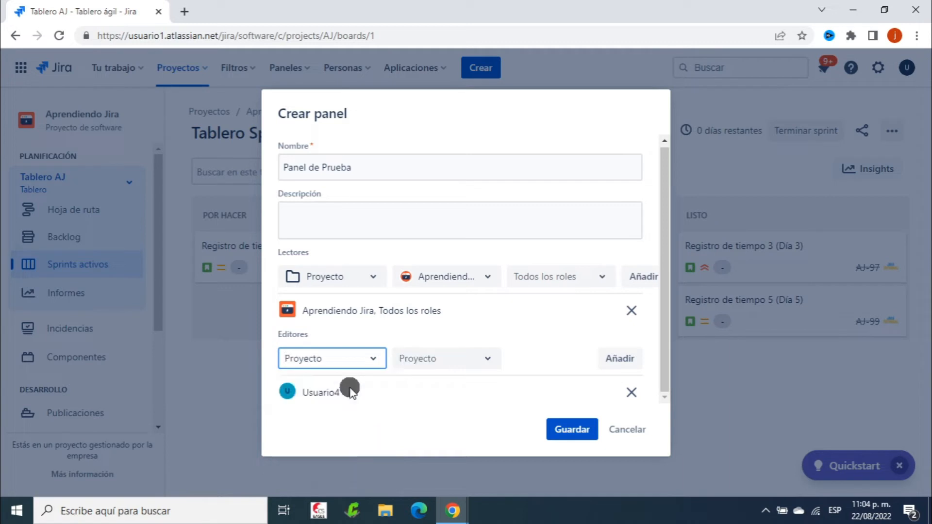
{"action": "left_click", "coordinate": [491, 359]}
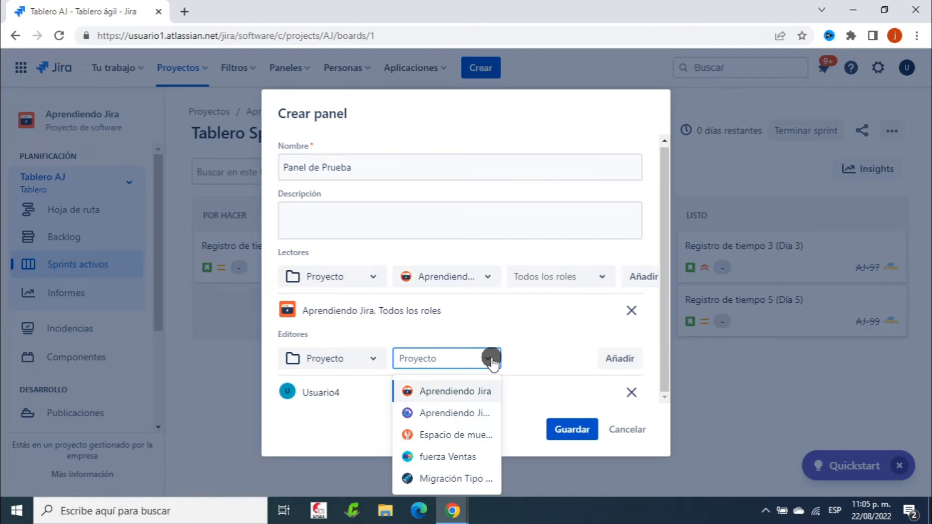
{"action": "left_click", "coordinate": [449, 457]}
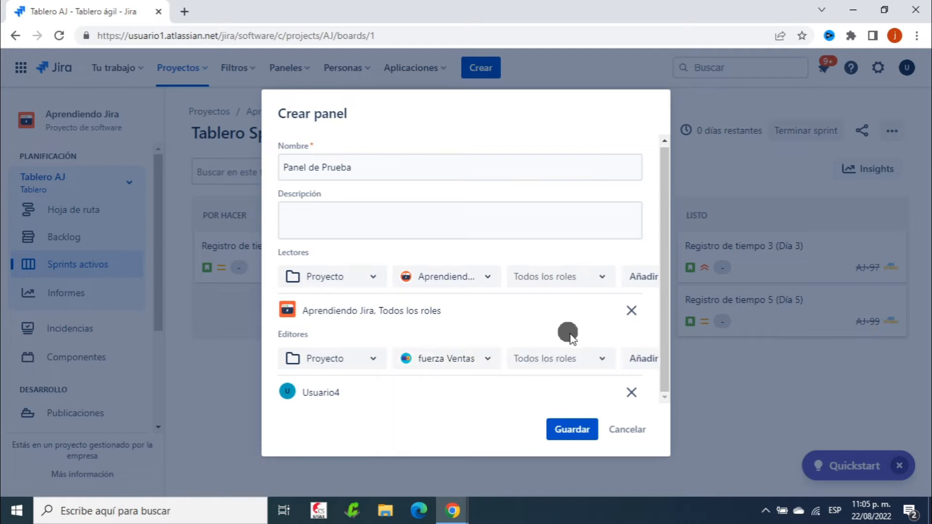
{"action": "left_click", "coordinate": [597, 361]}
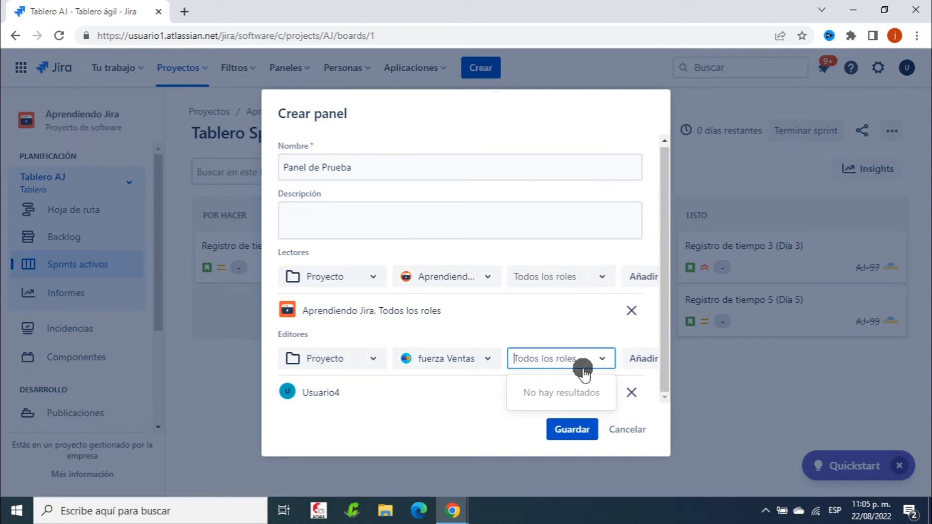
{"action": "left_click", "coordinate": [551, 320]}
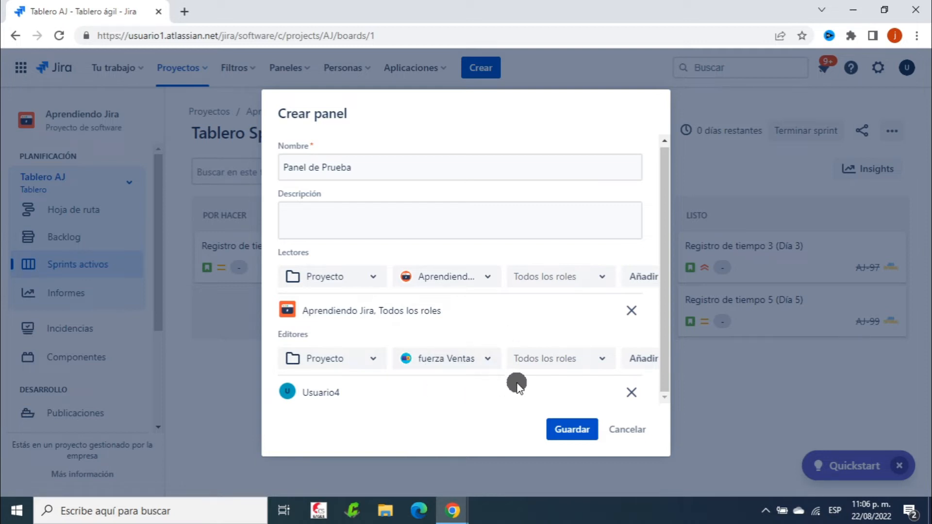
{"action": "left_click", "coordinate": [601, 358]}
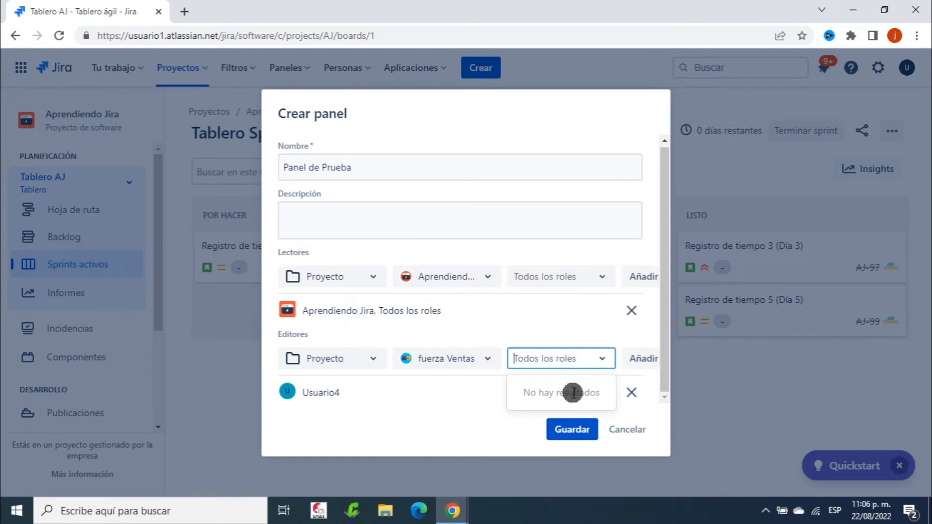
{"action": "left_click", "coordinate": [531, 319]}
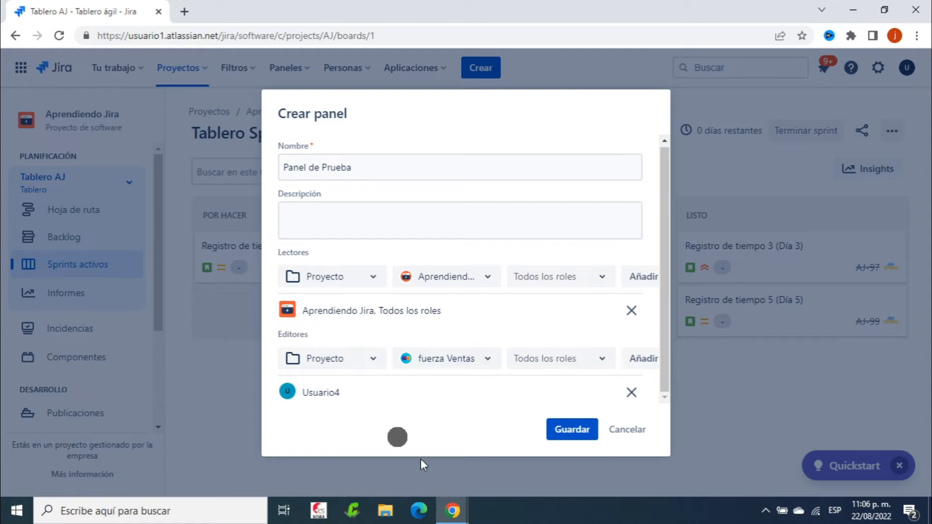
{"action": "left_click", "coordinate": [643, 358]}
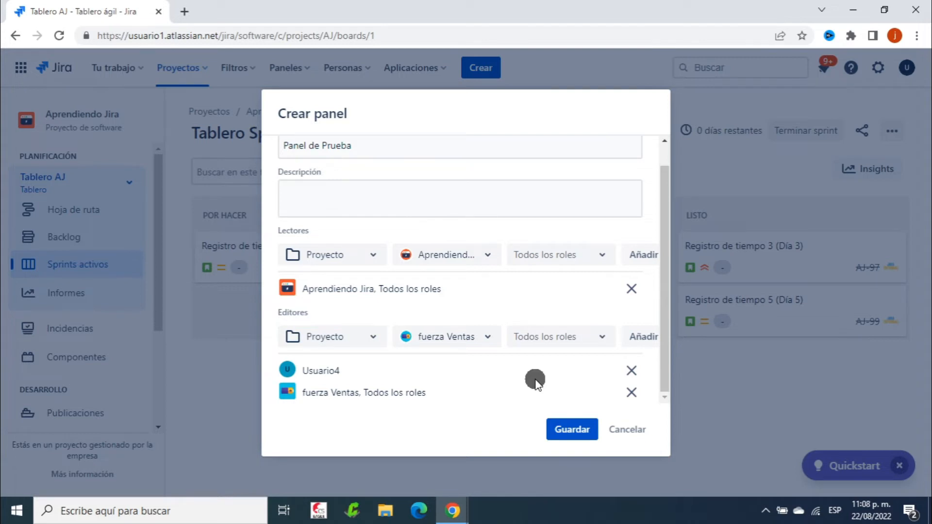
Save the new Panel de Prueba dashboard and dismiss the creation confirmation
{"action": "left_click", "coordinate": [572, 430]}
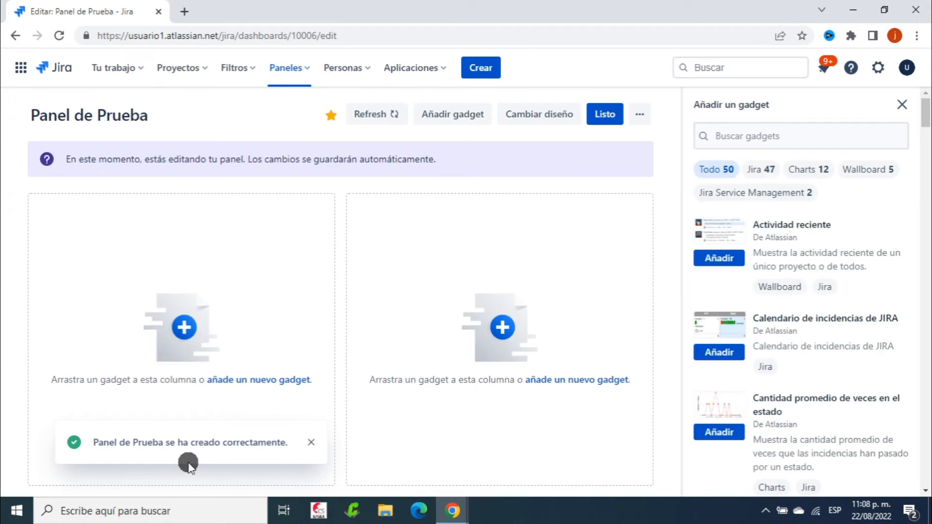
{"action": "left_click", "coordinate": [313, 444]}
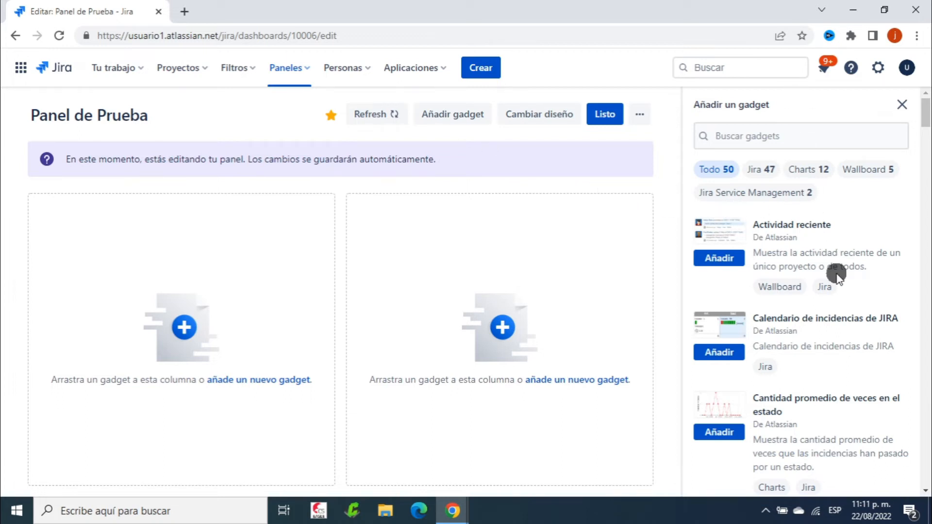
{"action": "scroll", "coordinate": [832, 313], "scroll_direction": "down", "scroll_amount": 8}
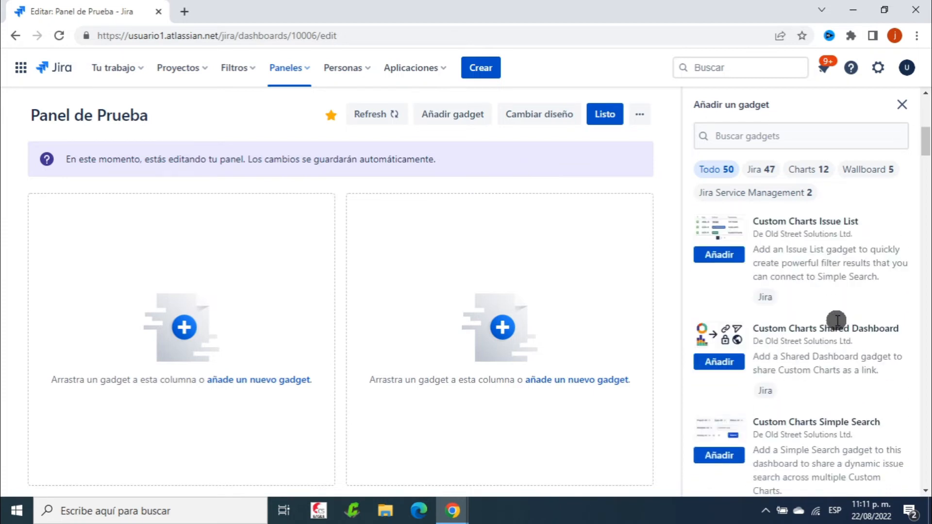
{"action": "scroll", "coordinate": [837, 320], "scroll_direction": "up", "scroll_amount": 8}
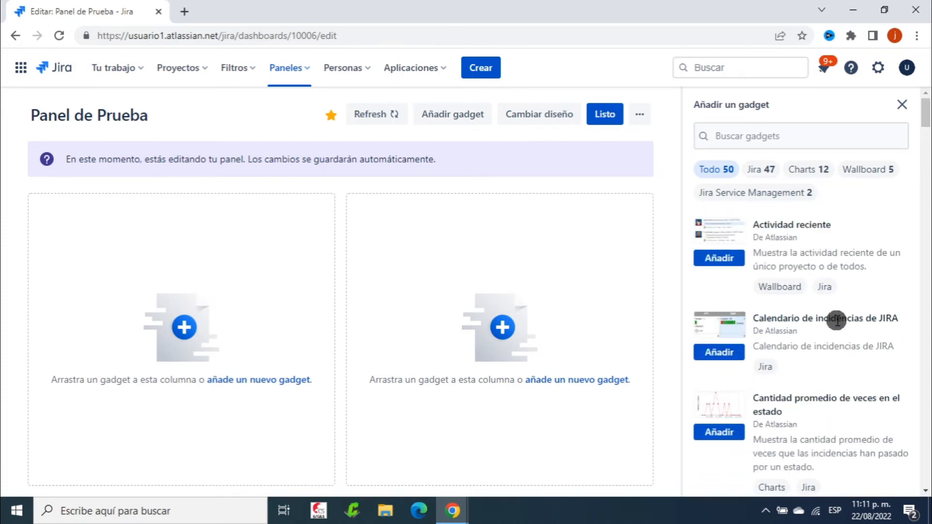
{"action": "scroll", "coordinate": [840, 299], "scroll_direction": "down", "scroll_amount": 2}
{"action": "scroll", "coordinate": [842, 300], "scroll_direction": "up", "scroll_amount": 2}
Switch Panel de Prueba to the 'Barra lateral izquierda' left-sidebar layout
{"action": "left_click", "coordinate": [547, 117]}
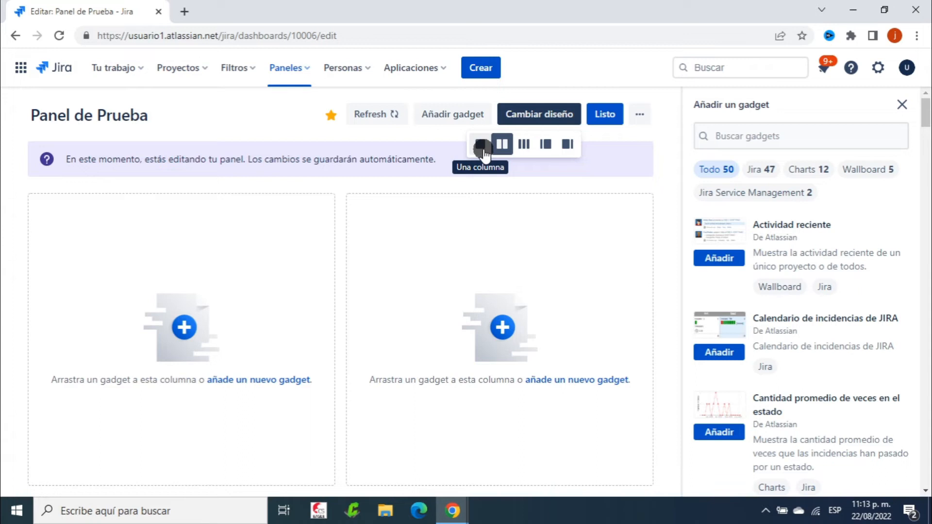
{"action": "left_click", "coordinate": [525, 145]}
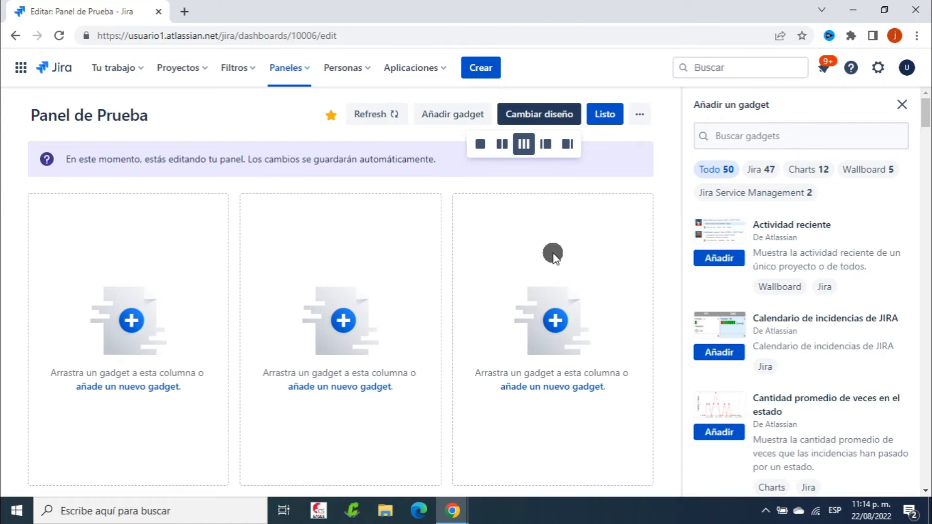
{"action": "left_click", "coordinate": [546, 145]}
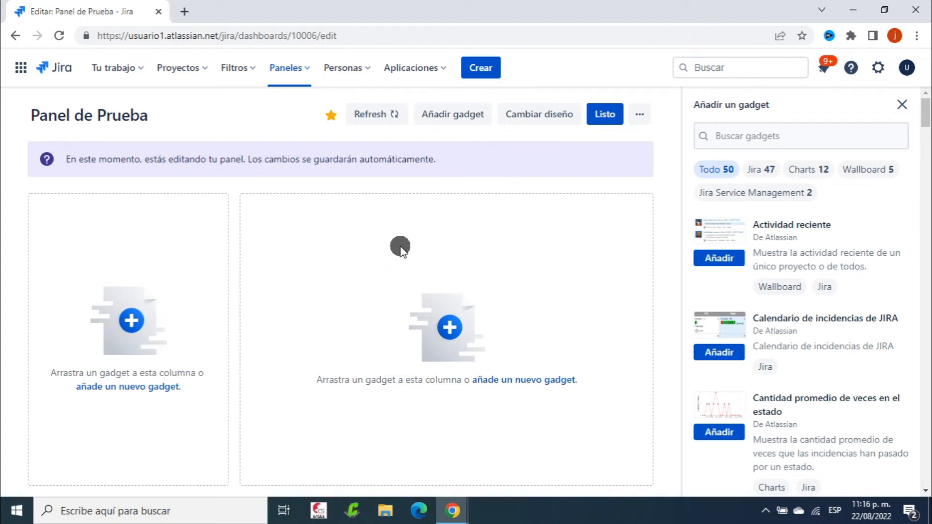
Switch the dashboard to the 'Barra lateral derecha' layout: wide left, narrow right column
{"action": "left_click", "coordinate": [544, 115]}
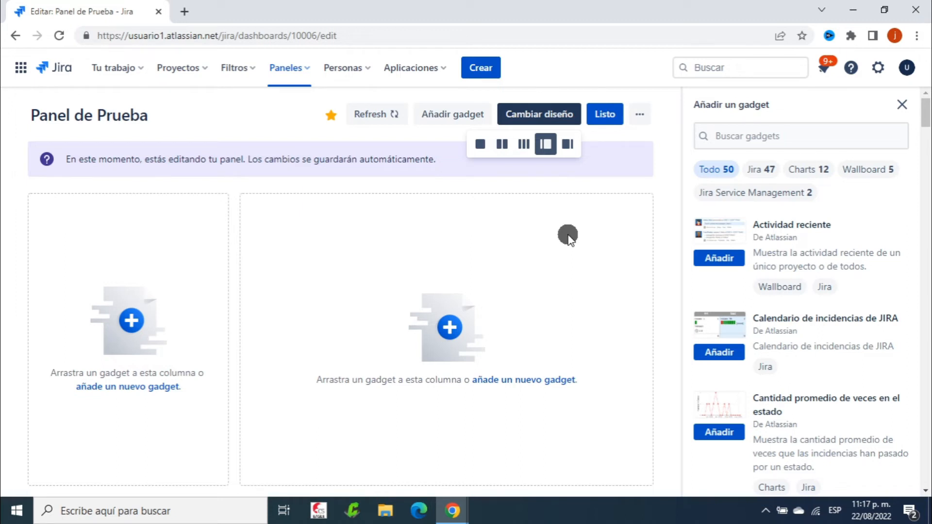
{"action": "left_click", "coordinate": [570, 144]}
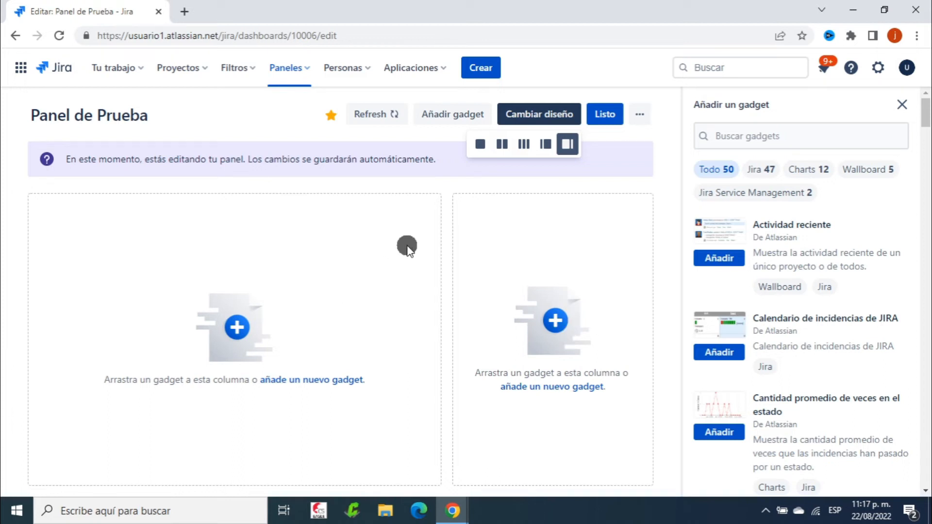
{"action": "left_click", "coordinate": [605, 132]}
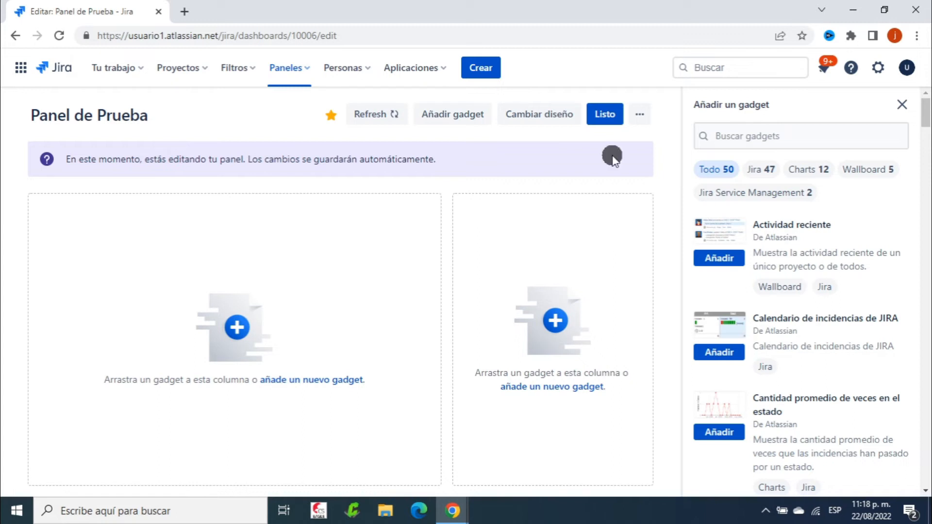
{"action": "left_click", "coordinate": [640, 115]}
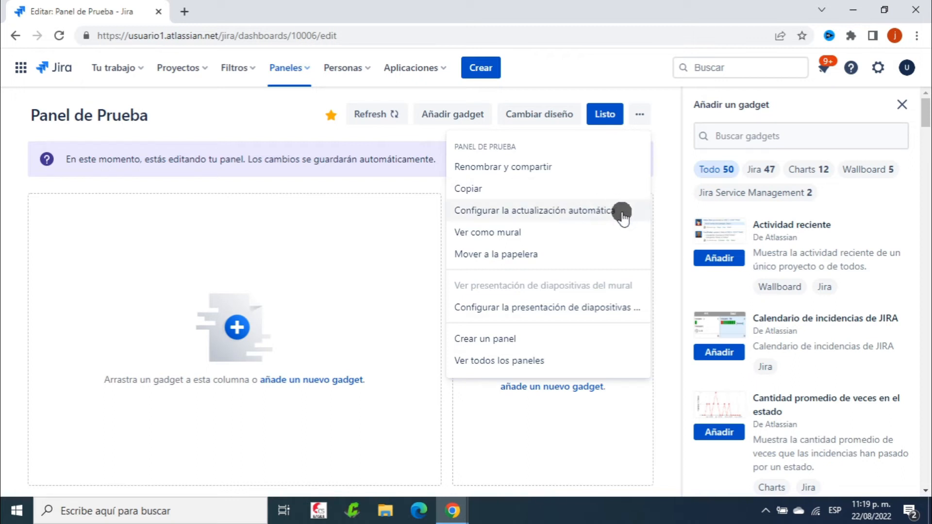
Cancel the automatic refresh settings without setting any interval
{"action": "left_click", "coordinate": [589, 210]}
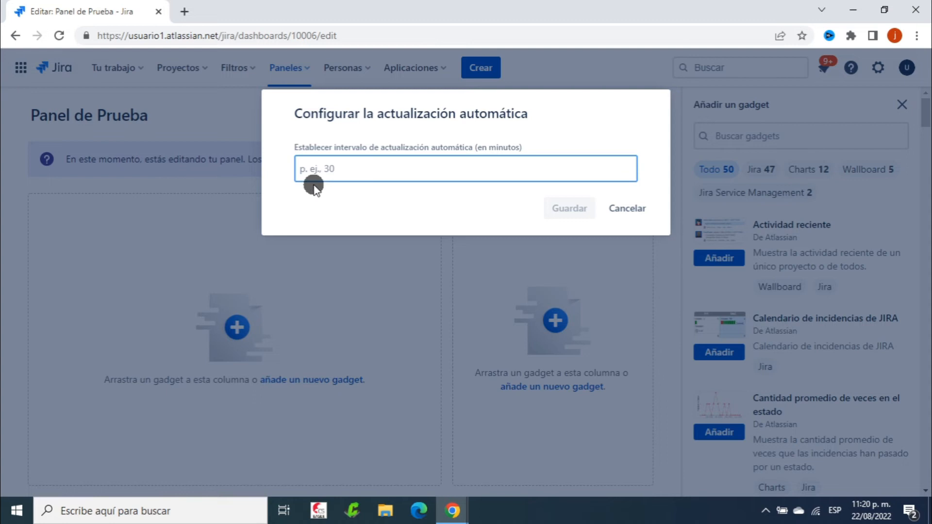
{"action": "left_click", "coordinate": [627, 208]}
{"action": "left_click", "coordinate": [646, 117]}
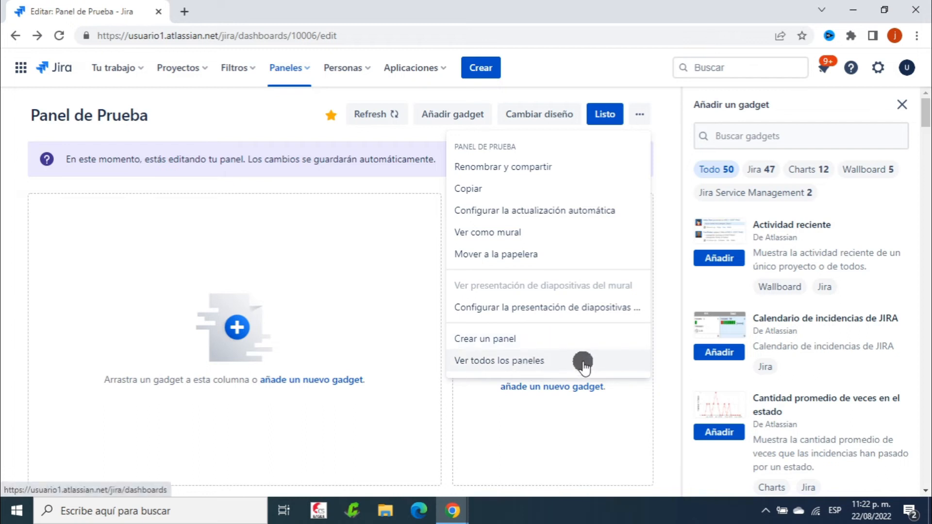
{"action": "left_click", "coordinate": [251, 122]}
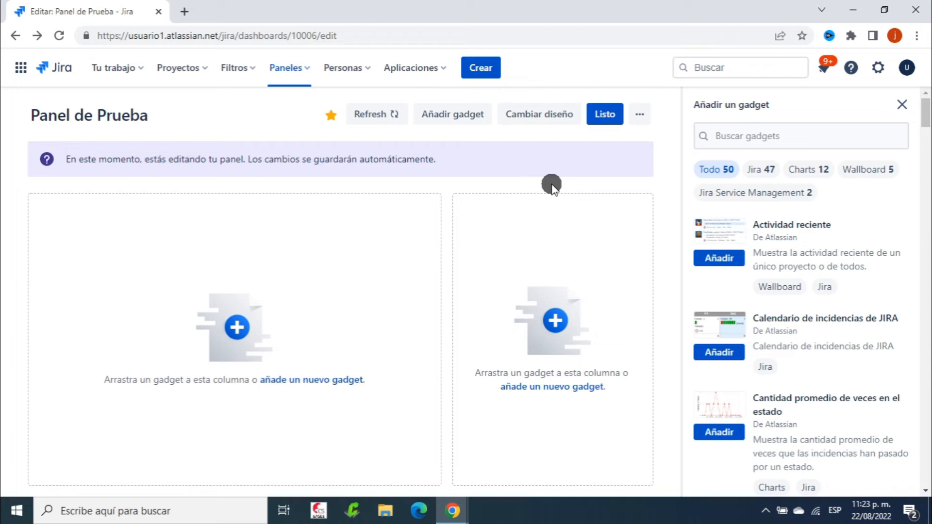
Scroll the Añadir un gadget panel until 'Gráfico circular de carga de trabajo' is visible
{"action": "scroll", "coordinate": [886, 279], "scroll_direction": "down", "scroll_amount": 3}
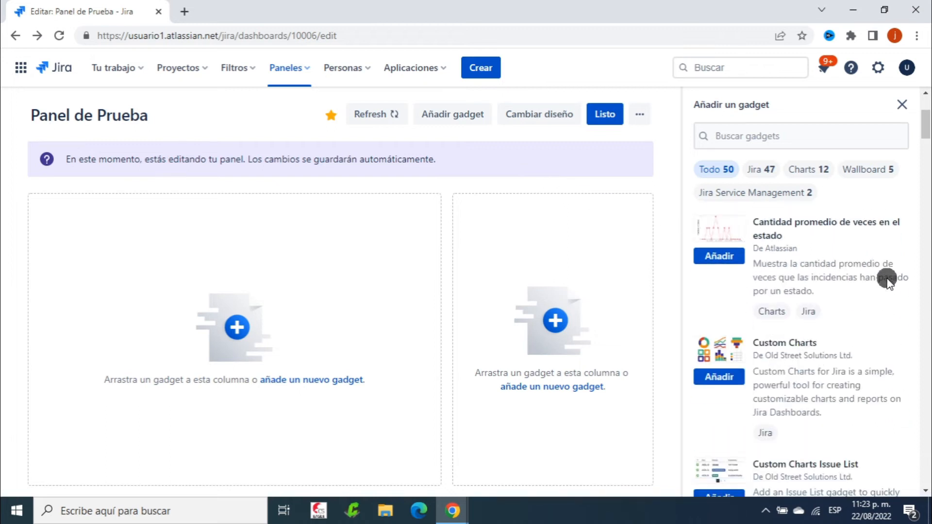
{"action": "scroll", "coordinate": [866, 272], "scroll_direction": "down", "scroll_amount": 10}
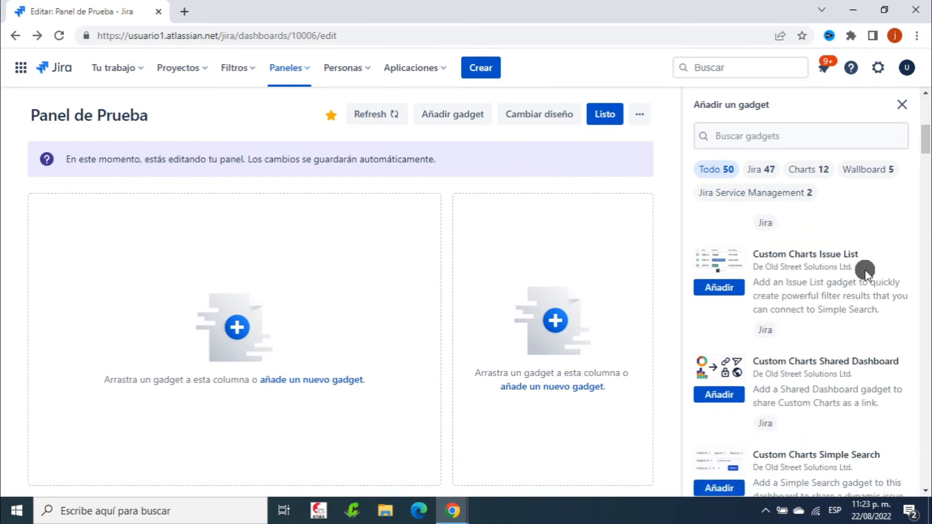
{"action": "scroll", "coordinate": [866, 271], "scroll_direction": "down", "scroll_amount": 5}
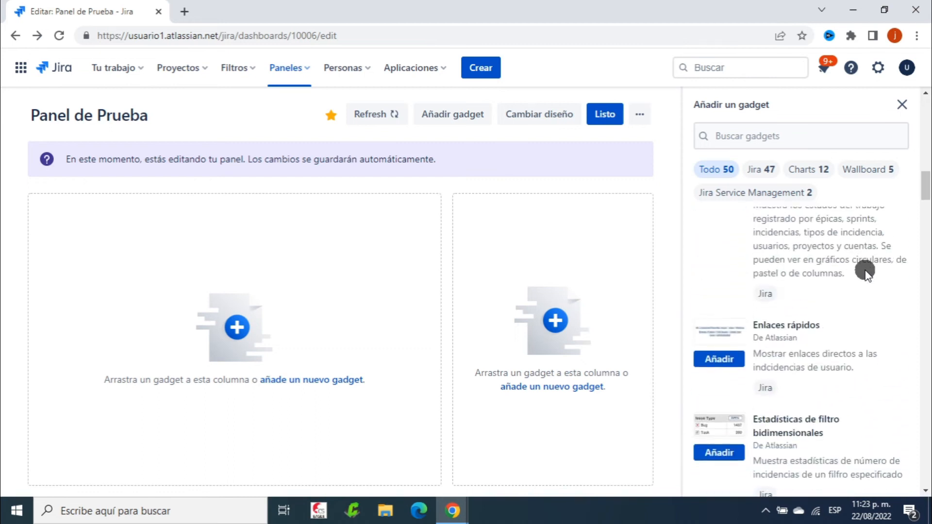
{"action": "scroll", "coordinate": [865, 272], "scroll_direction": "down", "scroll_amount": 10}
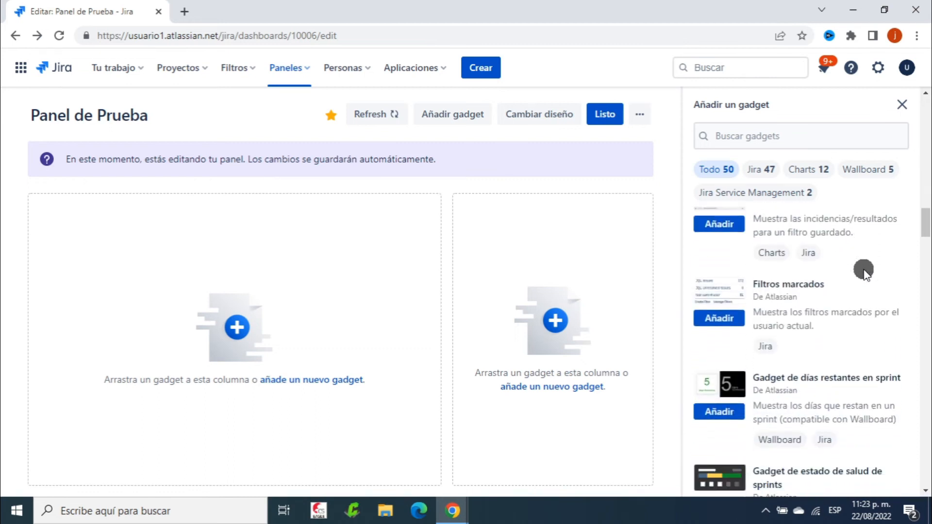
{"action": "scroll", "coordinate": [864, 269], "scroll_direction": "down", "scroll_amount": 3}
{"action": "scroll", "coordinate": [815, 273], "scroll_direction": "up", "scroll_amount": 1}
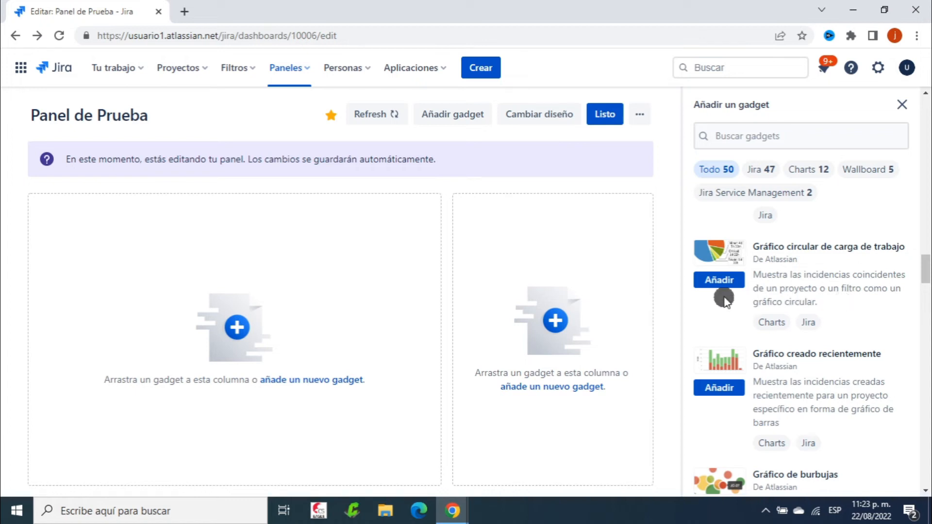
Add the Gráfico circular de carga de trabajo gadget, searching 'apre' to pick project Aprendiendo Jira
{"action": "left_click", "coordinate": [724, 281]}
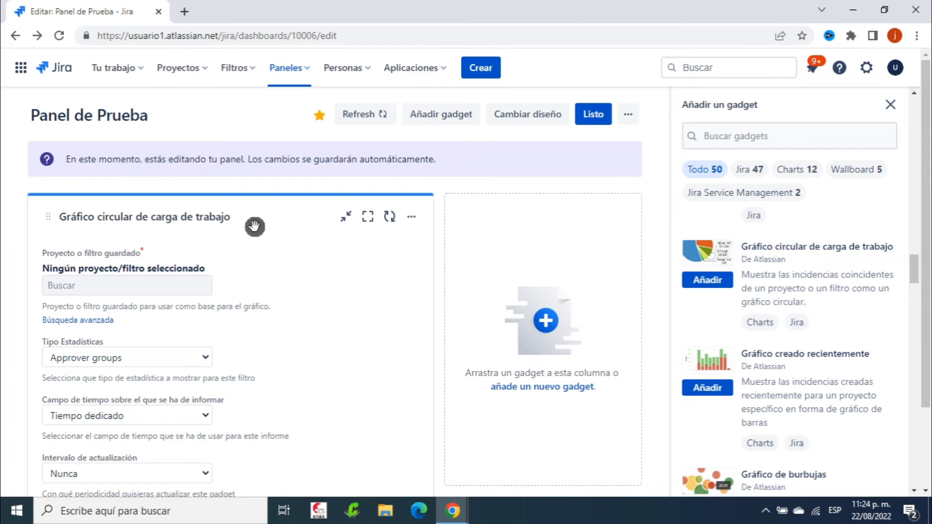
{"action": "scroll", "coordinate": [319, 248], "scroll_direction": "down", "scroll_amount": 1}
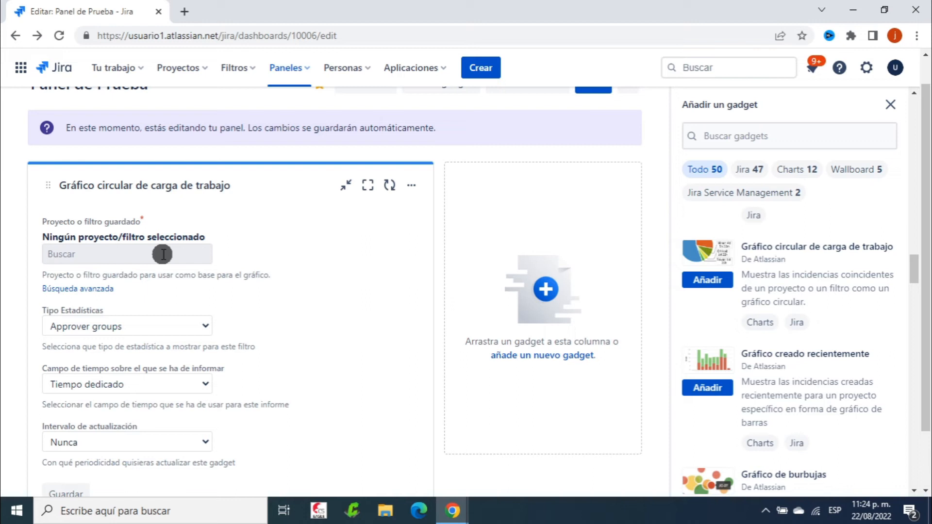
{"action": "left_click", "coordinate": [78, 253]}
{"action": "type", "text": "apre"}
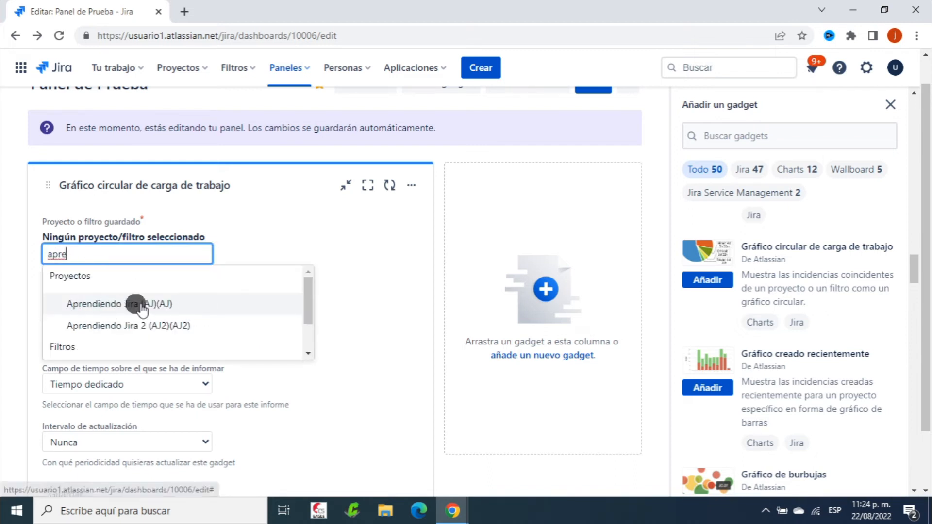
{"action": "left_click", "coordinate": [185, 305]}
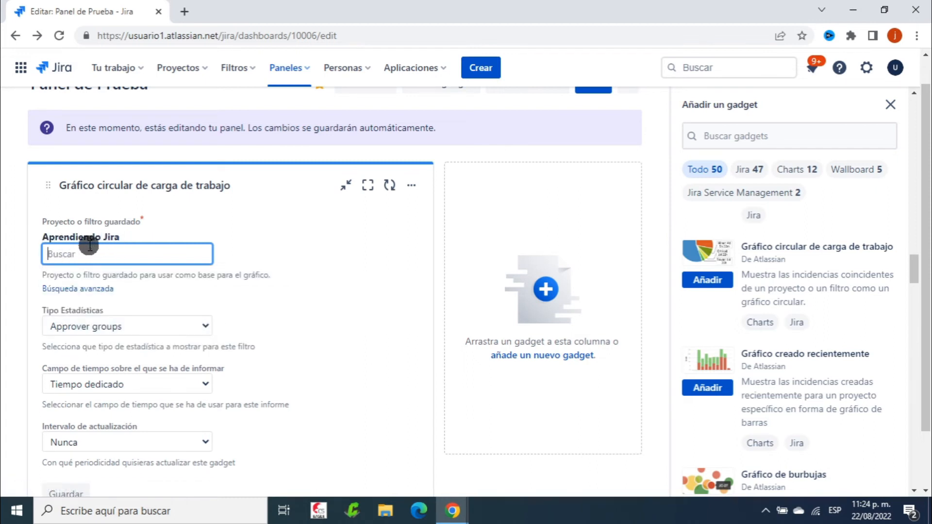
{"action": "left_click", "coordinate": [299, 250]}
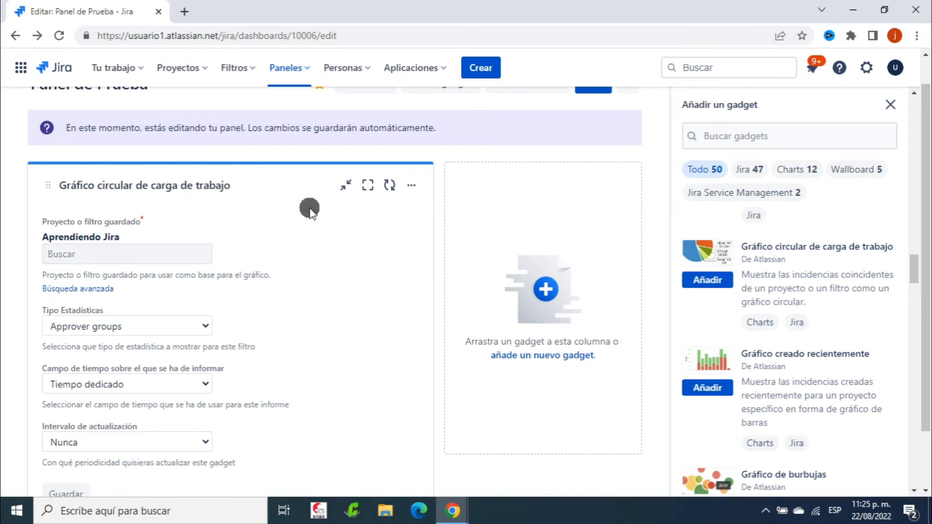
{"action": "scroll", "coordinate": [340, 243], "scroll_direction": "down", "scroll_amount": 1}
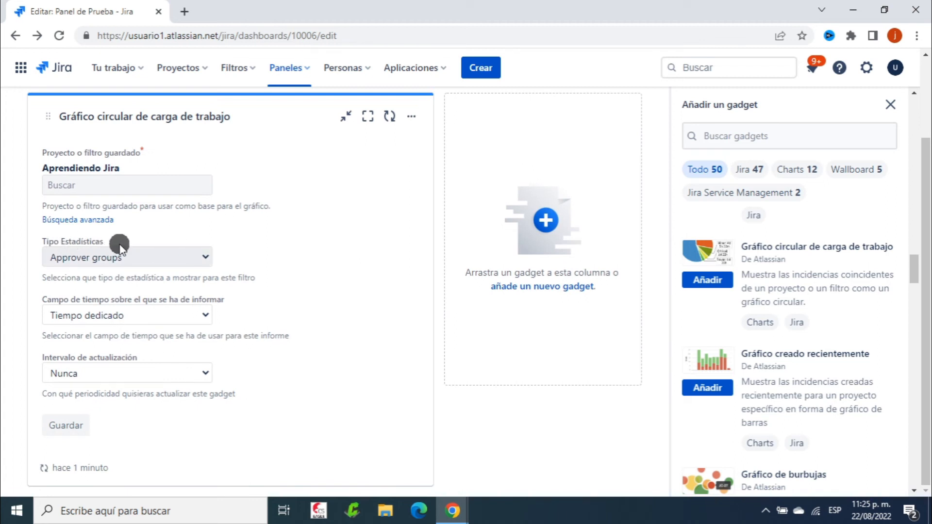
Set statistic type Asignado, keep Tiempo dedicado, and choose refresh interval Cada 15 minutos
{"action": "left_click", "coordinate": [201, 258]}
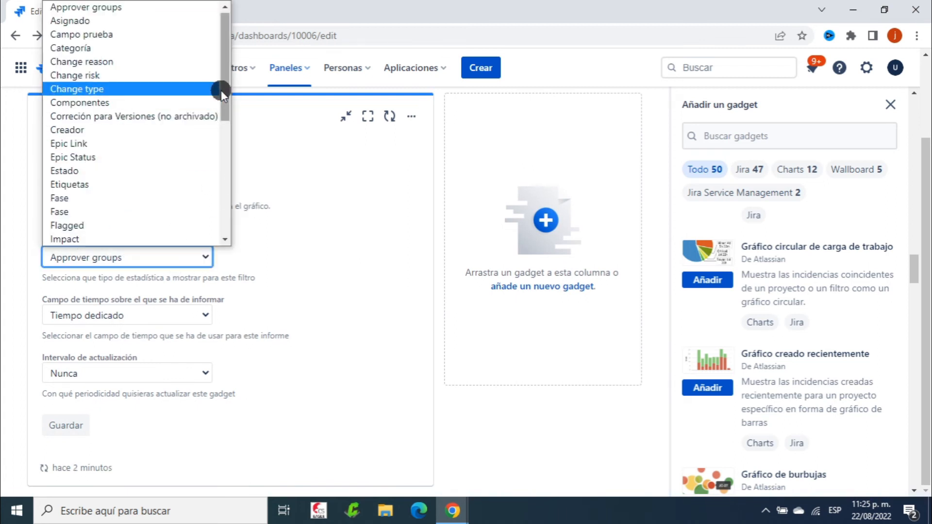
{"action": "left_click_drag", "start_coordinate": [222, 77], "coordinate": [227, 12]}
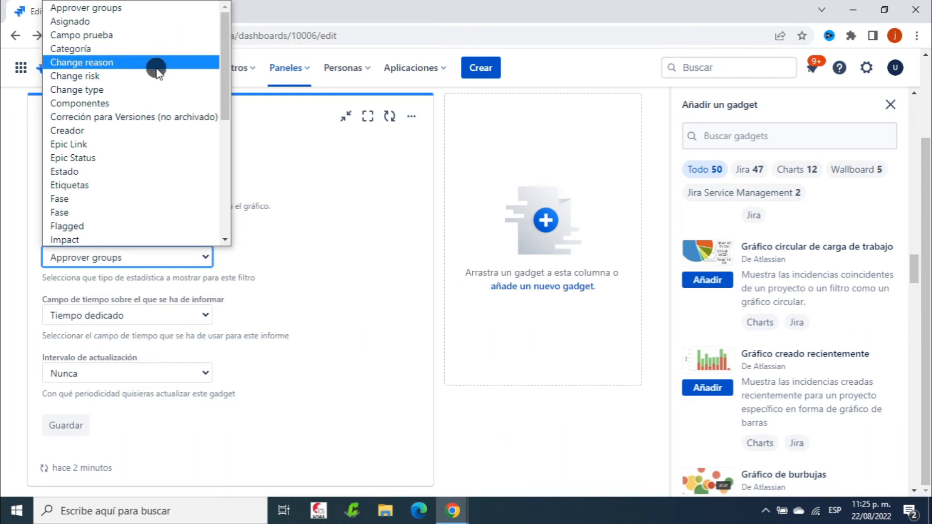
{"action": "left_click", "coordinate": [129, 22]}
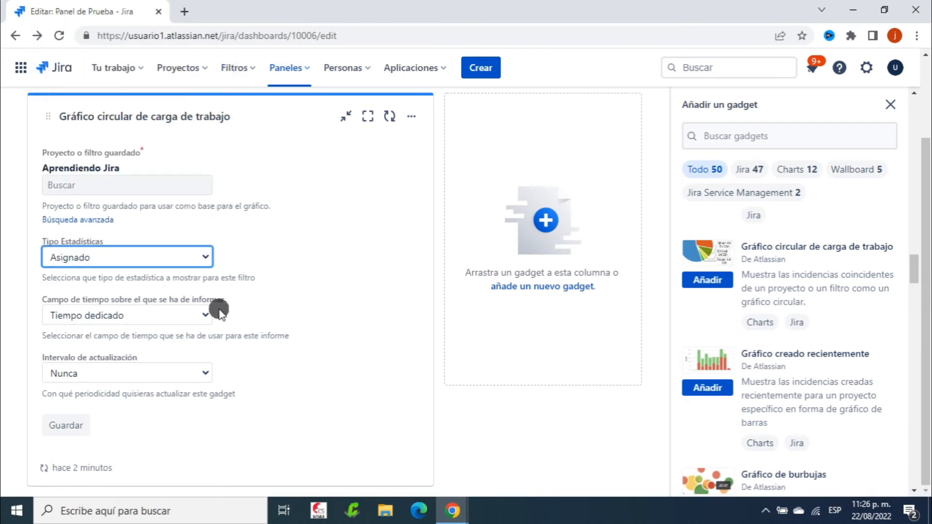
{"action": "left_click", "coordinate": [196, 316]}
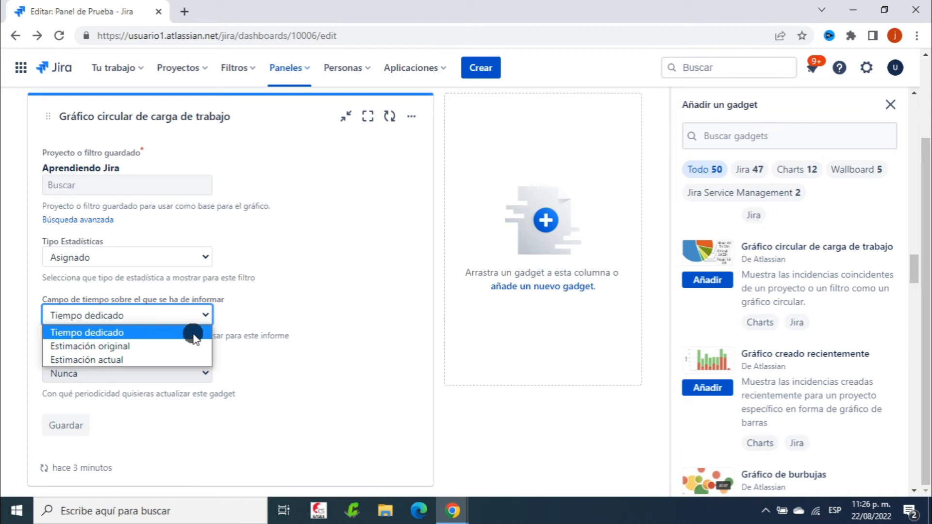
{"action": "left_click", "coordinate": [138, 333]}
{"action": "left_click", "coordinate": [285, 324]}
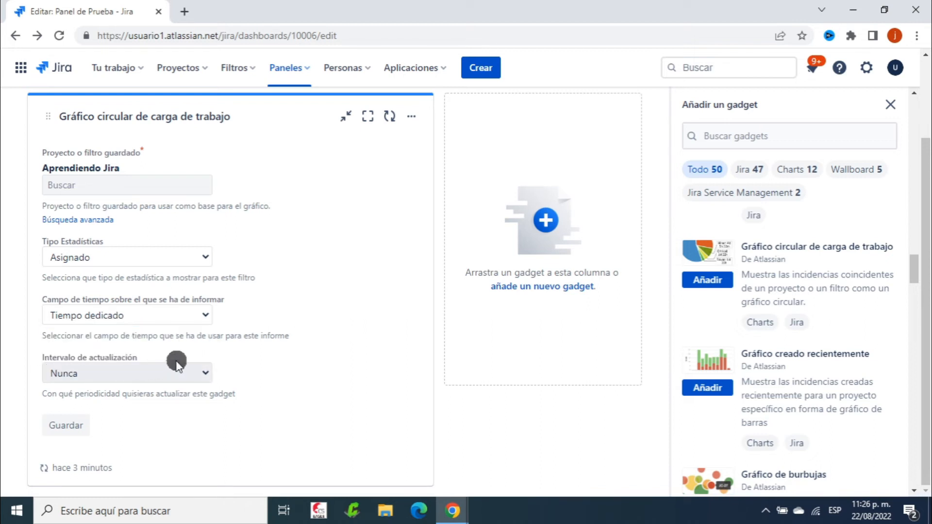
{"action": "left_click", "coordinate": [202, 373]}
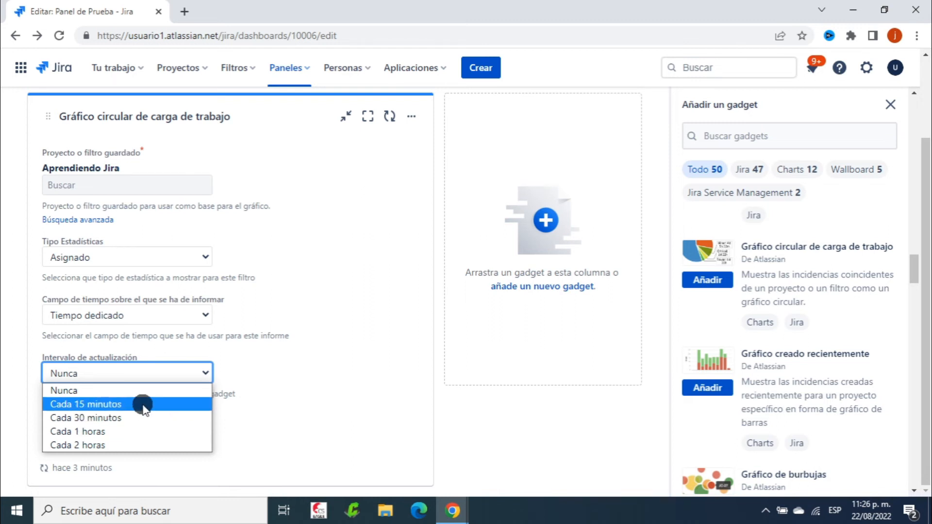
{"action": "left_click", "coordinate": [175, 405]}
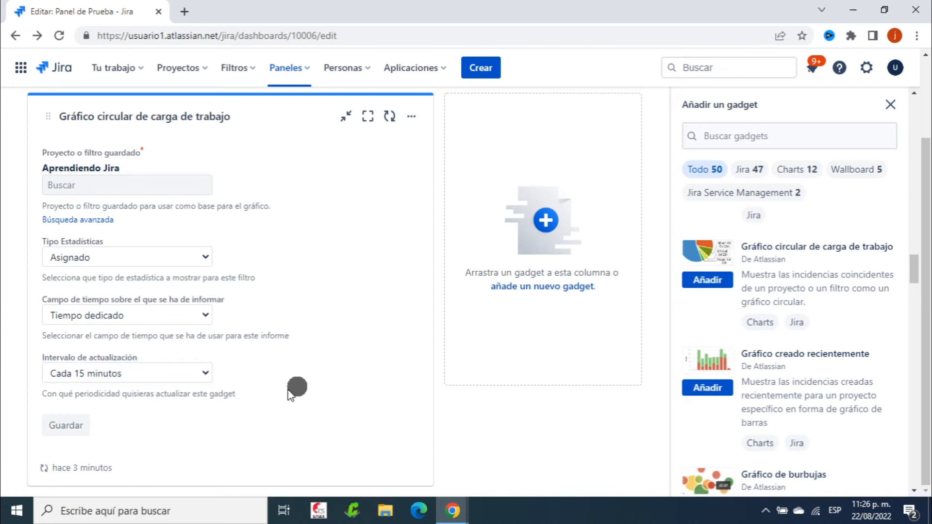
{"action": "left_click", "coordinate": [63, 430]}
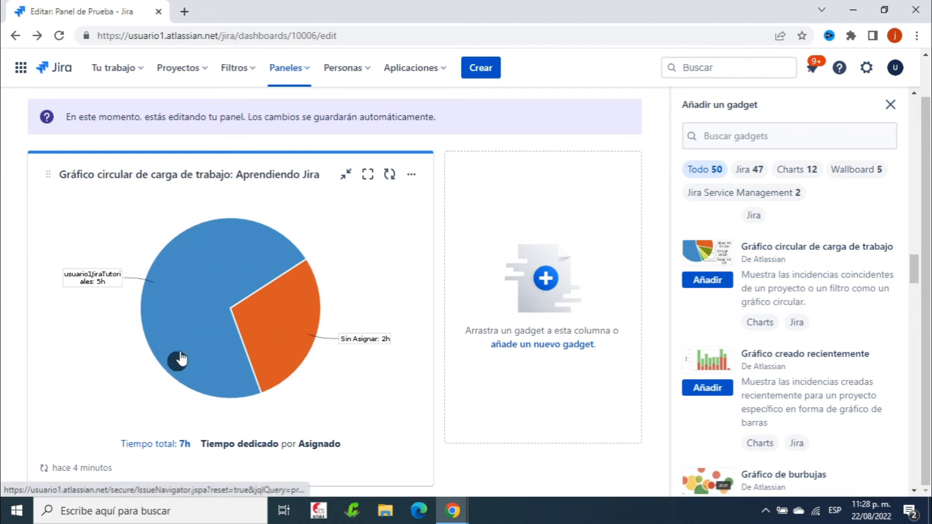
{"action": "mouse_move", "coordinate": [168, 266]}
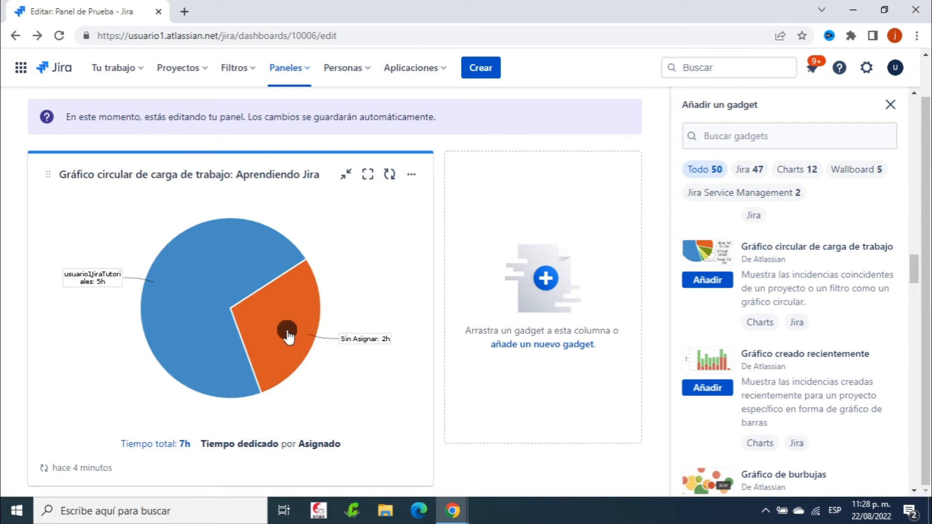
Use the two-equal-columns layout and drag the workload pie chart into the right column
{"action": "mouse_move", "coordinate": [292, 300]}
{"action": "scroll", "coordinate": [391, 229], "scroll_direction": "up", "scroll_amount": 1}
{"action": "scroll", "coordinate": [370, 283], "scroll_direction": "down", "scroll_amount": 1}
{"action": "scroll", "coordinate": [462, 231], "scroll_direction": "up", "scroll_amount": 1}
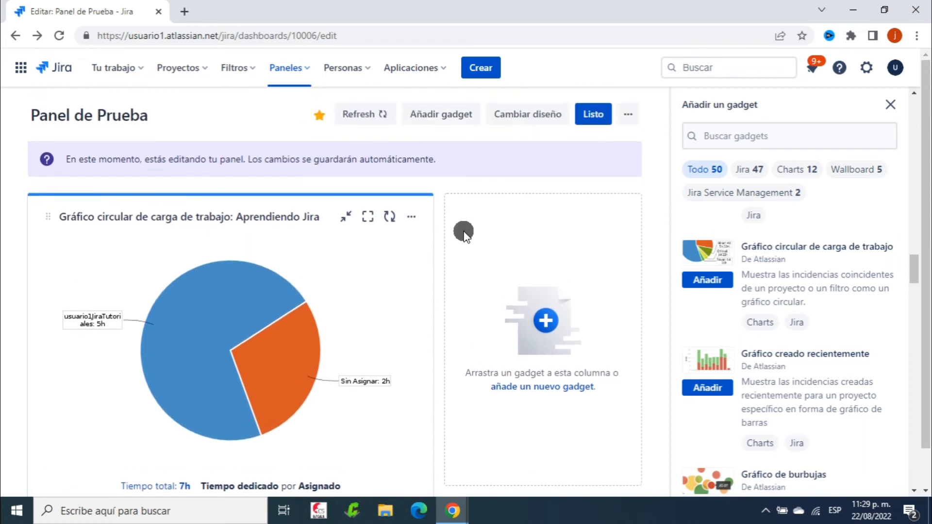
{"action": "left_click", "coordinate": [531, 115]}
{"action": "left_click", "coordinate": [491, 144]}
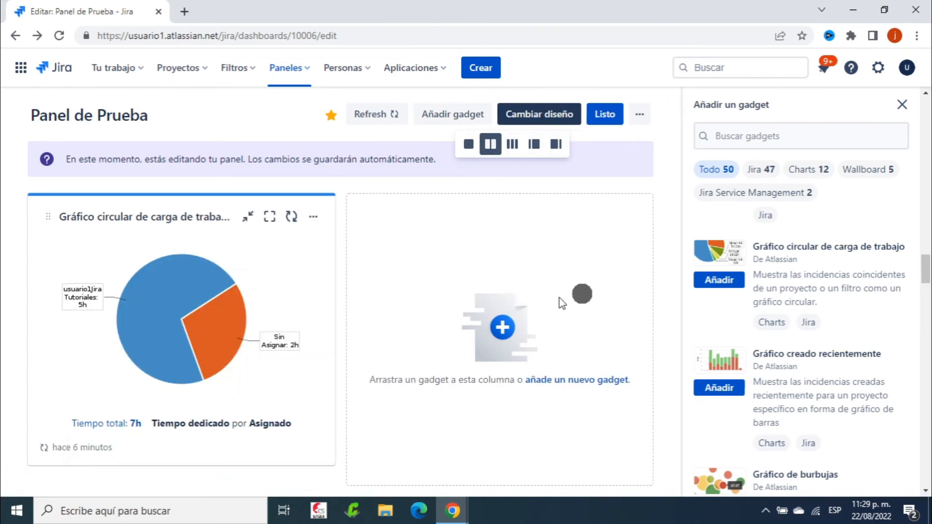
{"action": "left_click", "coordinate": [453, 232]}
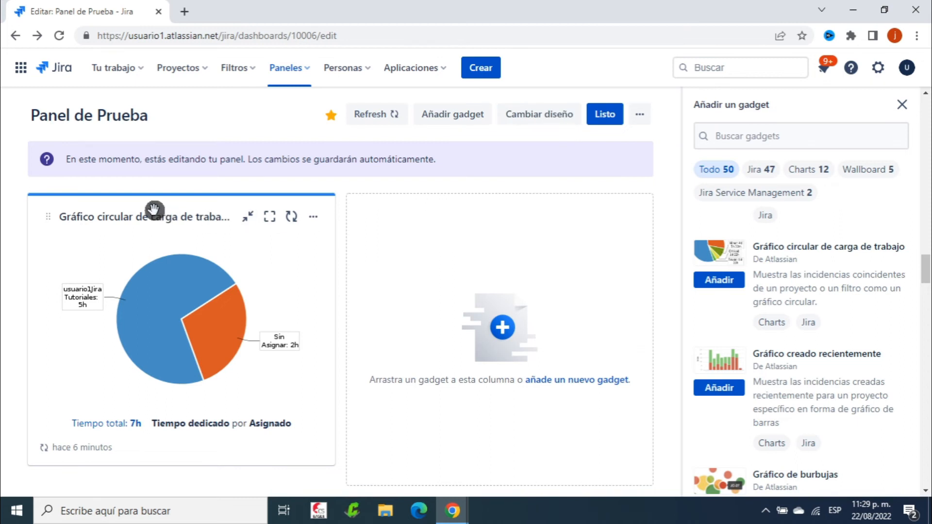
{"action": "left_click_drag", "start_coordinate": [148, 208], "coordinate": [477, 218]}
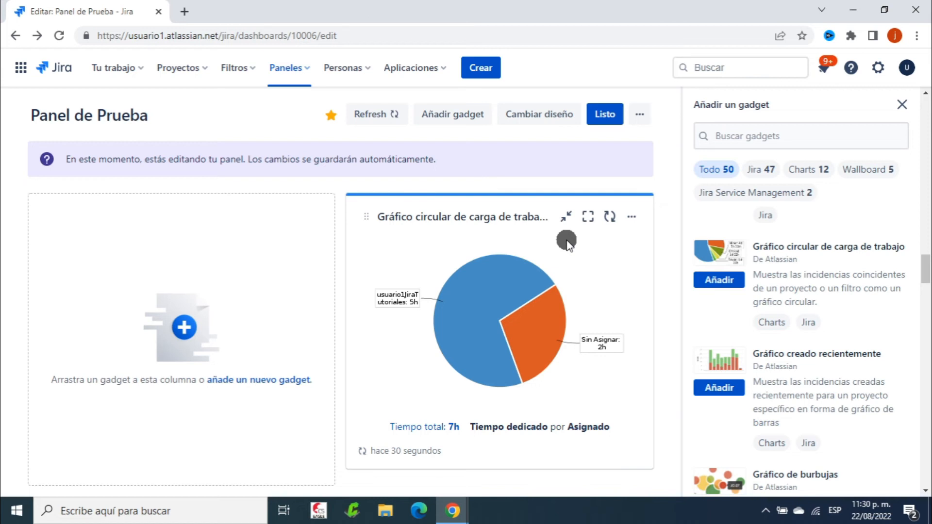
{"action": "left_click", "coordinate": [566, 216]}
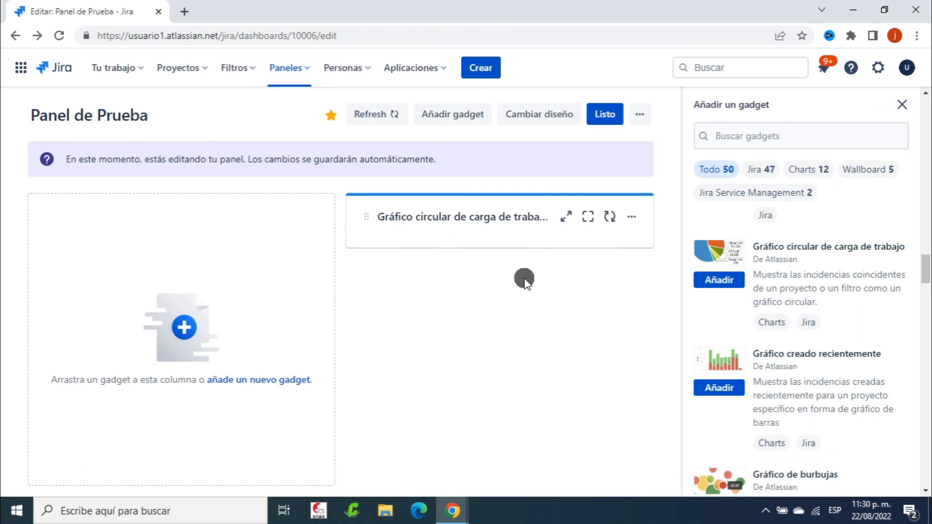
{"action": "left_click", "coordinate": [564, 216]}
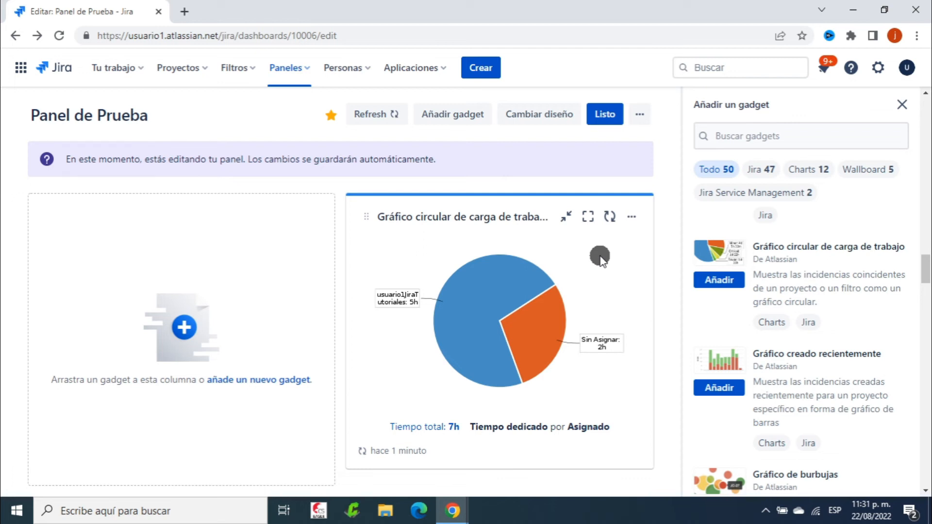
{"action": "left_click", "coordinate": [587, 218]}
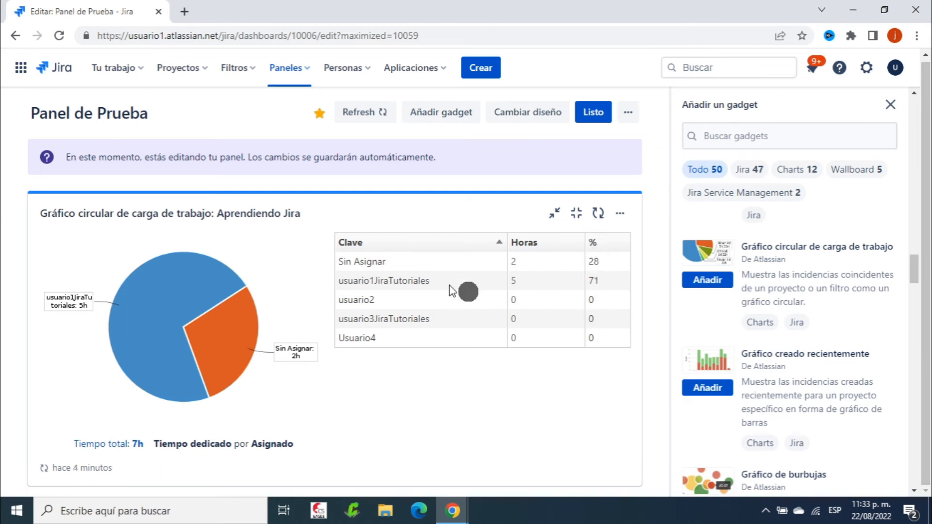
{"action": "left_click", "coordinate": [576, 216]}
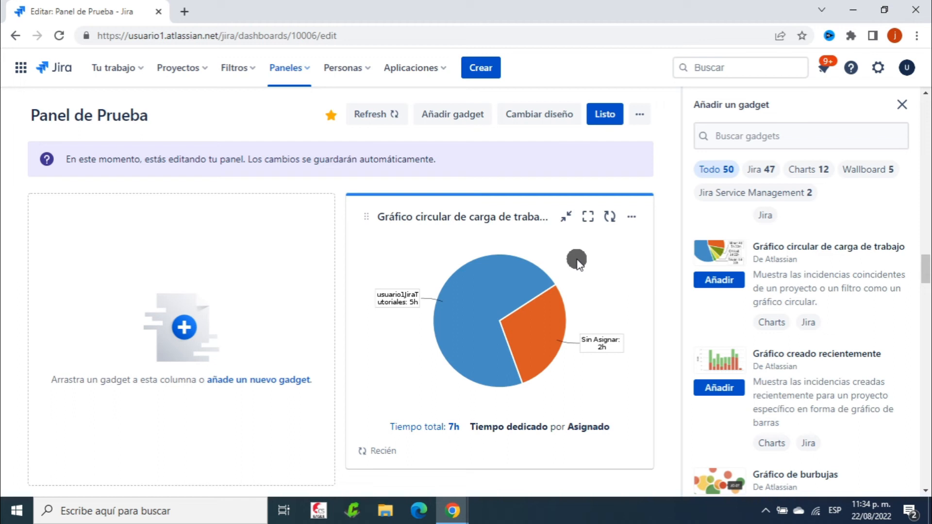
Refresh the pie chart gadget and give it a green highlight colour
{"action": "left_click", "coordinate": [610, 220]}
{"action": "left_click", "coordinate": [632, 217]}
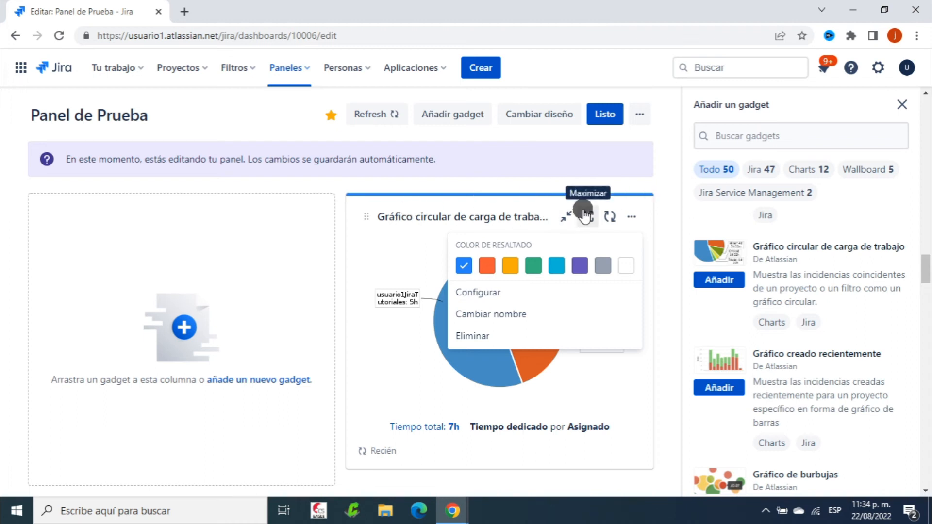
{"action": "left_click", "coordinate": [486, 267]}
{"action": "left_click", "coordinate": [509, 267]}
{"action": "left_click", "coordinate": [534, 266]}
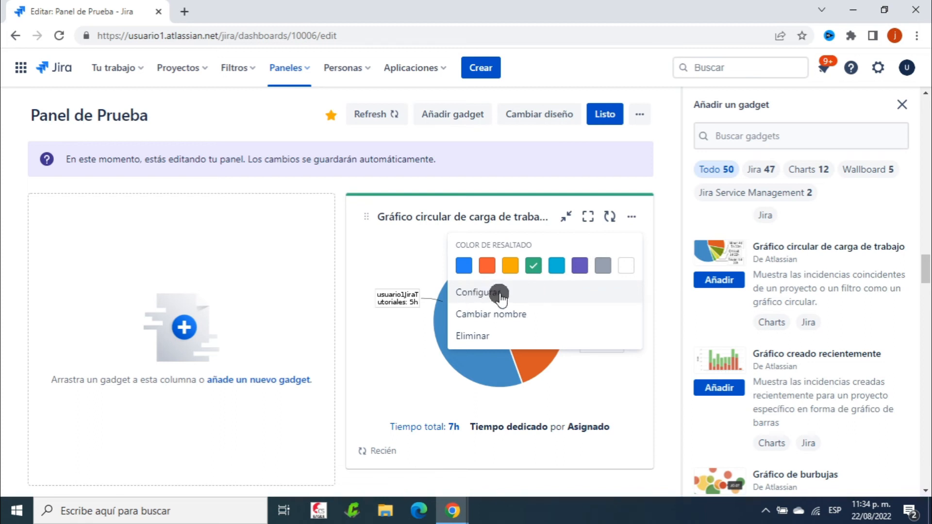
Open the gadget's configuration and cancel, leaving its chart settings unchanged
{"action": "left_click", "coordinate": [526, 293]}
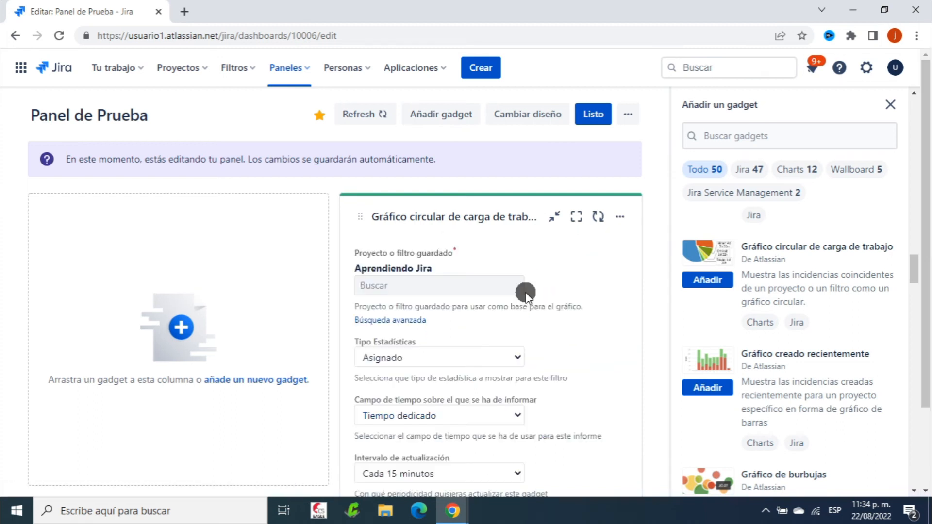
{"action": "scroll", "coordinate": [611, 324], "scroll_direction": "down", "scroll_amount": 2}
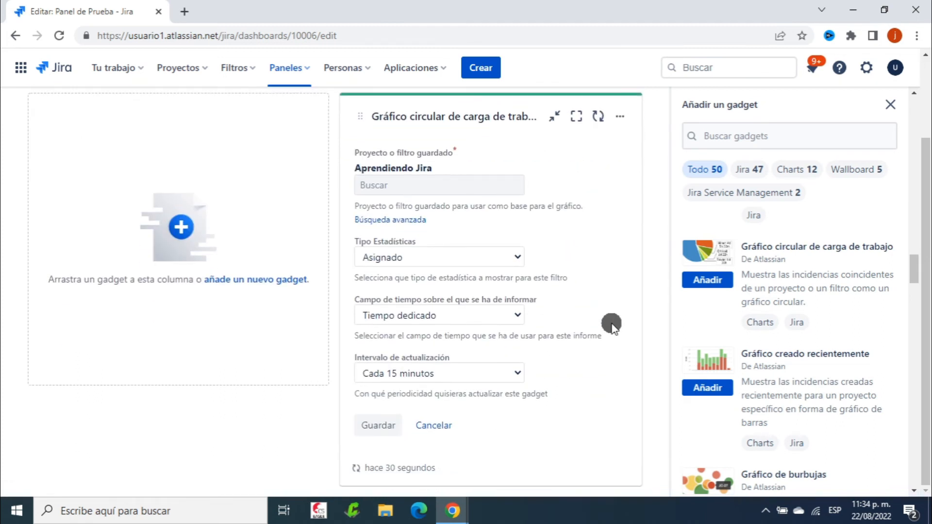
{"action": "left_click", "coordinate": [440, 427]}
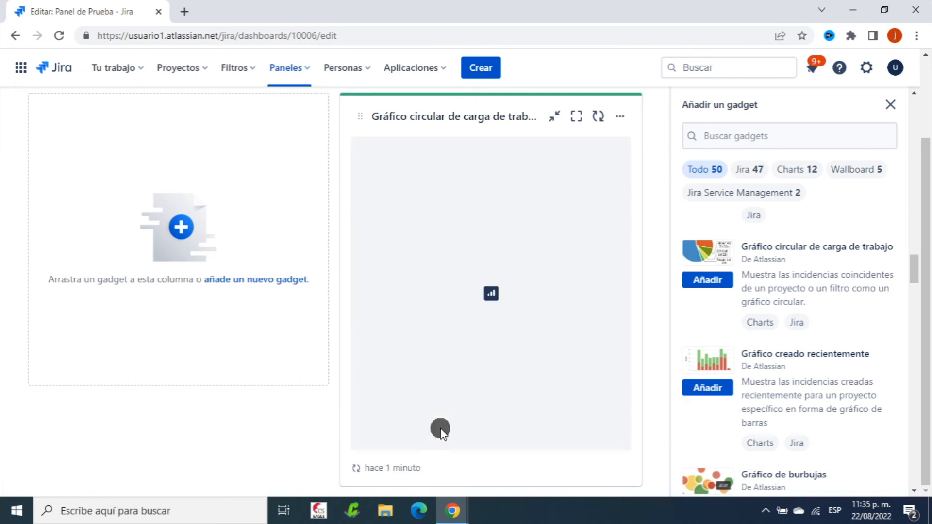
{"action": "left_click", "coordinate": [631, 216]}
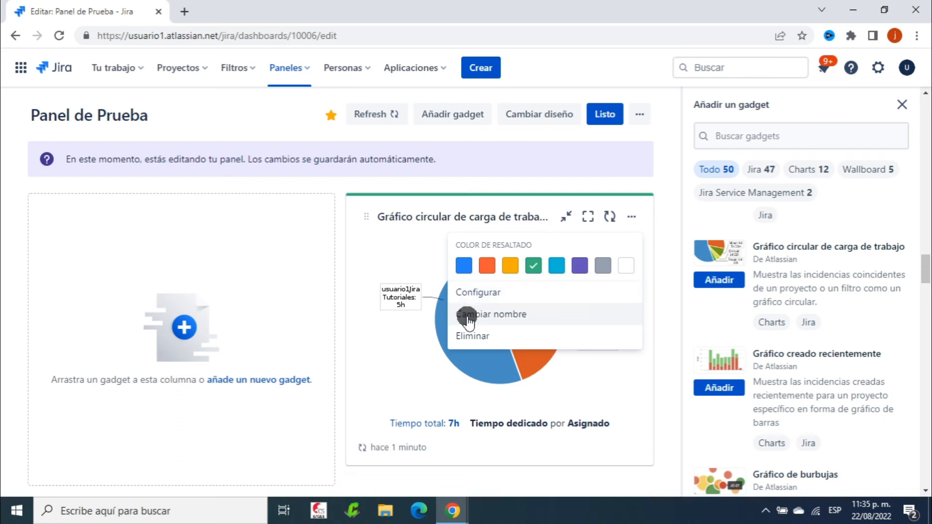
Retitle the gadget 'Carga de trabajo: Aprendiendo Jira' and close its options menu
{"action": "left_click", "coordinate": [532, 313]}
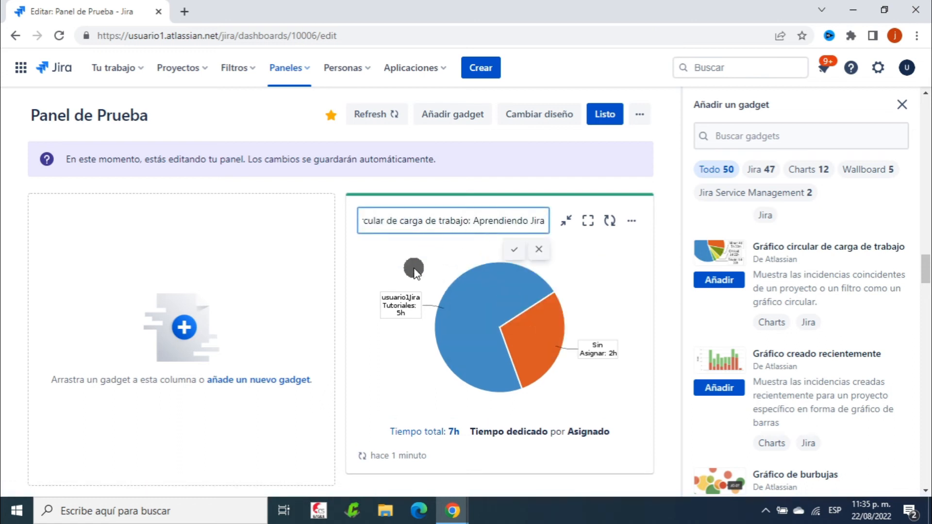
{"action": "key", "text": "Left"}
{"action": "key", "text": "Left"}
{"action": "key", "text": "Left"}
{"action": "key", "text": "Left"}
{"action": "key", "text": "Left"}
{"action": "key", "text": "Left"}
{"action": "key", "text": "Left"}
{"action": "key", "text": "Left"}
{"action": "key", "text": "Left"}
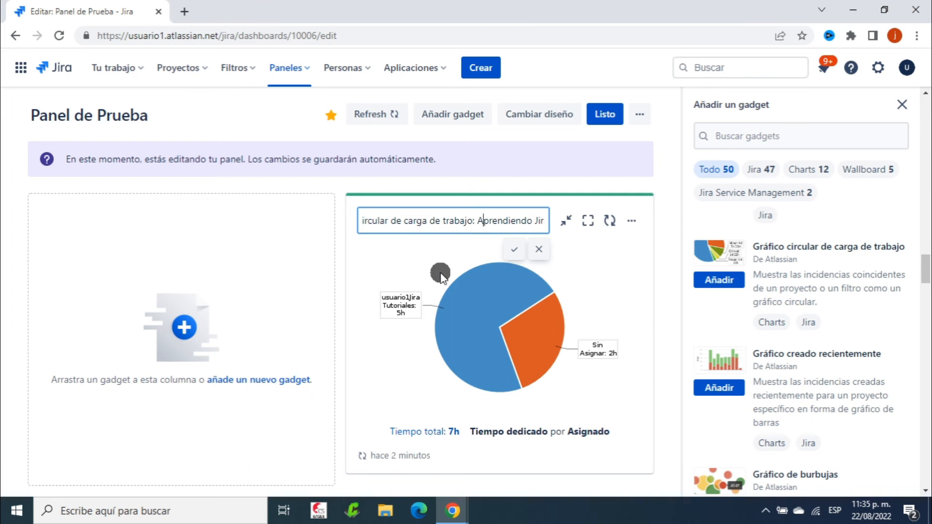
{"action": "key", "text": "Home"}
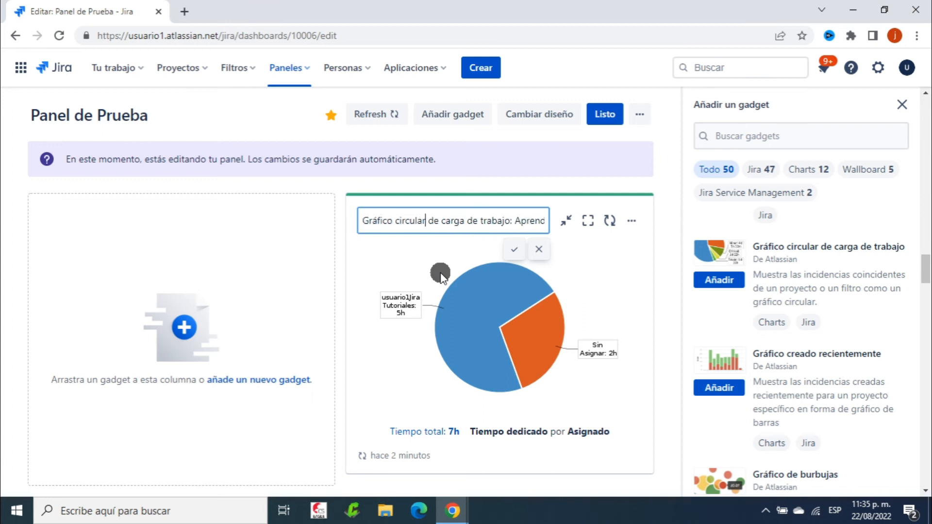
{"action": "key", "text": "BackSpace"}
{"action": "key", "text": "BackSpace"}
{"action": "key", "text": "BackSpace"}
{"action": "key", "text": "BackSpace"}
{"action": "key", "text": "BackSpace"}
{"action": "key", "text": "BackSpace"}
{"action": "key", "text": "BackSpace"}
{"action": "key", "text": "BackSpace"}
{"action": "key", "text": "BackSpace"}
{"action": "key", "text": "BackSpace"}
{"action": "key", "text": "BackSpace"}
{"action": "key", "text": "BackSpace"}
{"action": "key", "text": "BackSpace"}
{"action": "key", "text": "BackSpace"}
{"action": "key", "text": "BackSpace"}
{"action": "key", "text": "BackSpace"}
{"action": "key", "text": "BackSpace"}
{"action": "key", "text": "BackSpace"}
{"action": "key", "text": "BackSpace"}
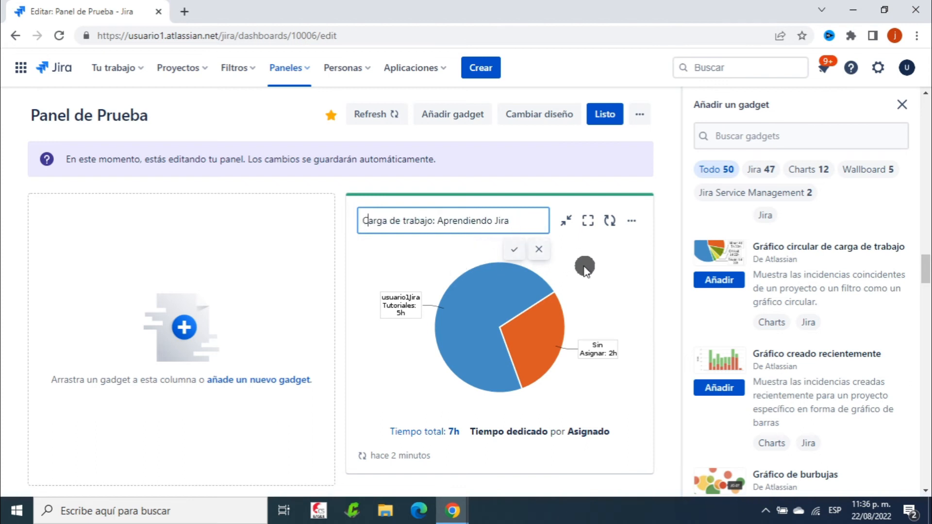
{"action": "type", "text": "C"}
{"action": "left_click", "coordinate": [513, 248]}
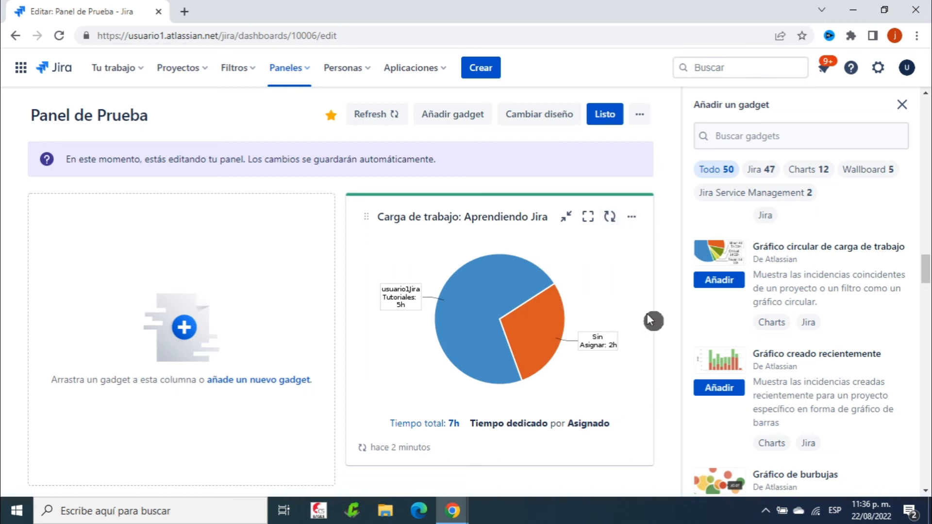
{"action": "left_click", "coordinate": [633, 217]}
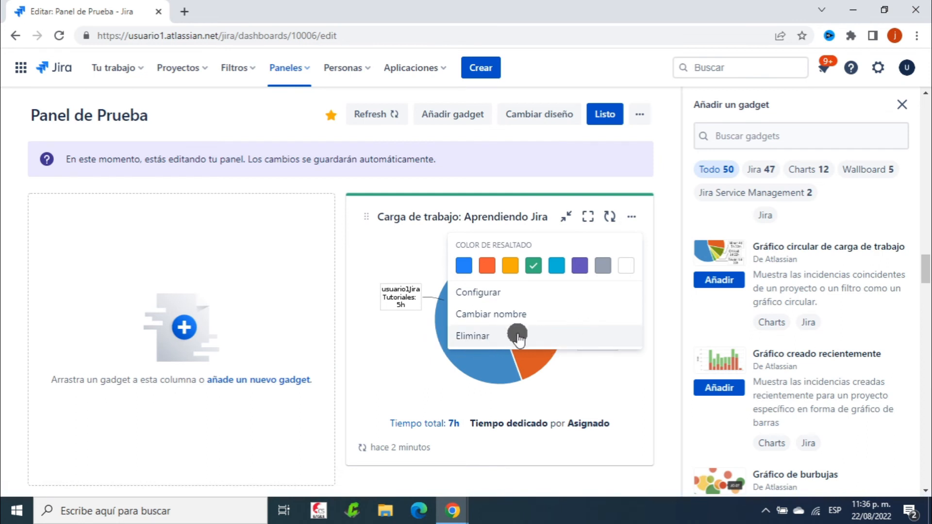
{"action": "left_click", "coordinate": [366, 354]}
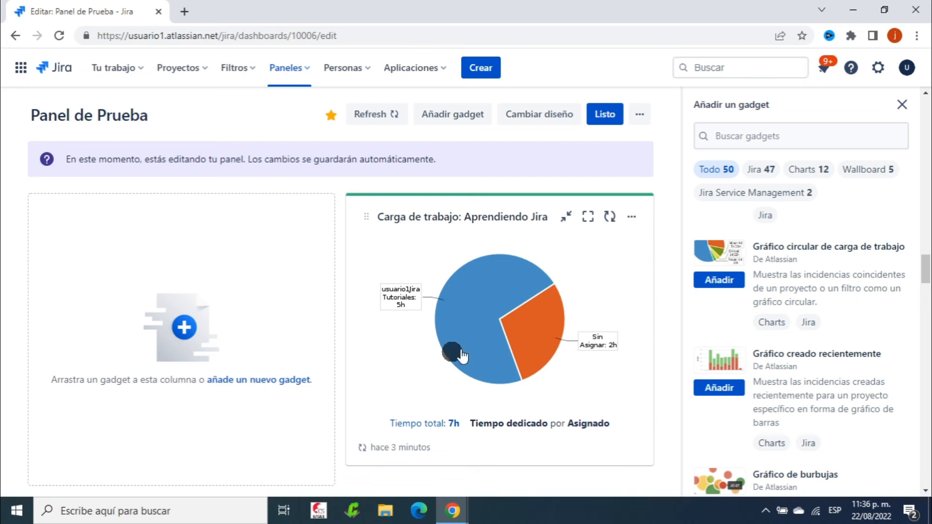
Add the Gadget de etiquetas to Panel de Prueba and save its settings
{"action": "scroll", "coordinate": [887, 364], "scroll_direction": "up", "scroll_amount": 5}
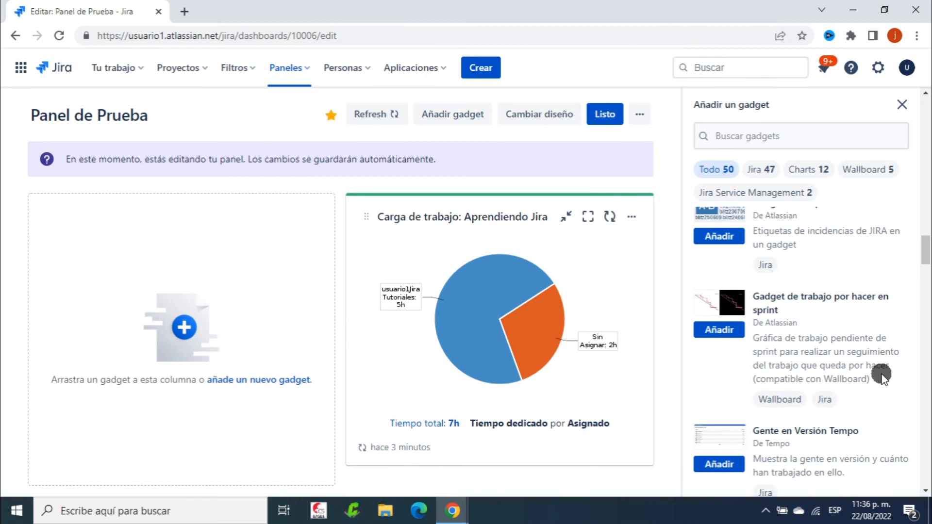
{"action": "scroll", "coordinate": [883, 371], "scroll_direction": "up", "scroll_amount": 2}
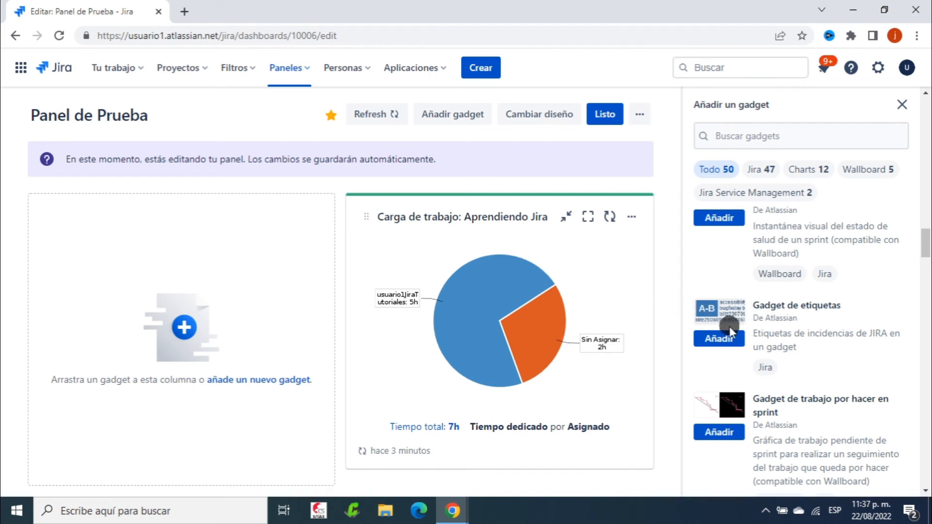
{"action": "left_click", "coordinate": [713, 340]}
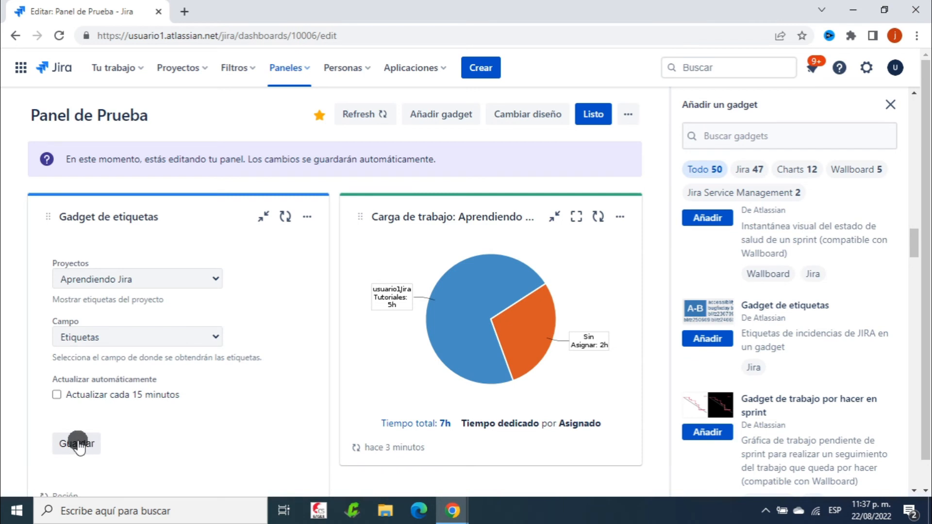
{"action": "left_click", "coordinate": [77, 443]}
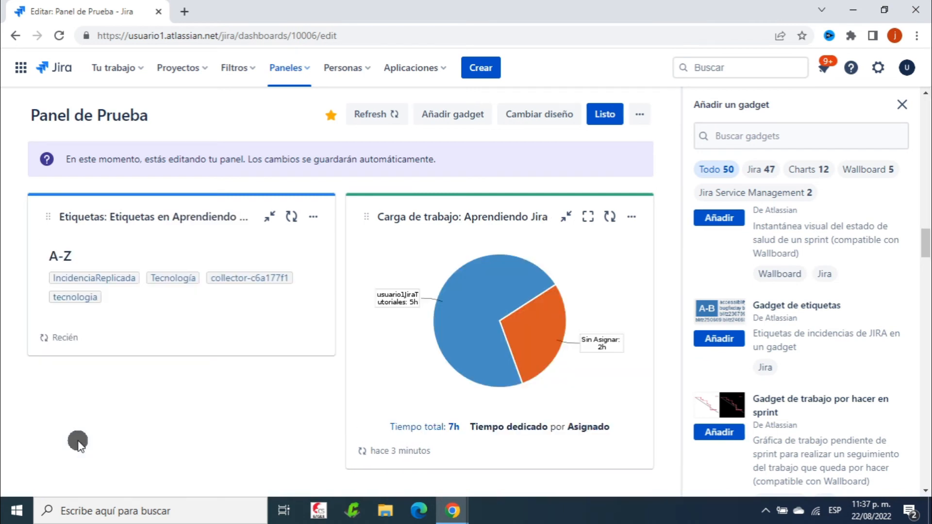
Add the sprint burndown gadget and save its settings
{"action": "left_click", "coordinate": [718, 437]}
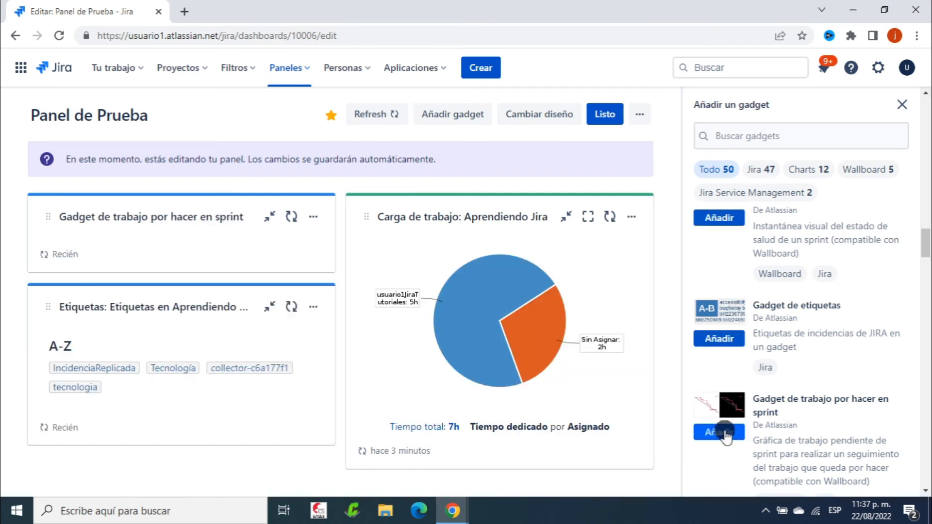
{"action": "scroll", "coordinate": [290, 316], "scroll_direction": "down", "scroll_amount": 4}
{"action": "scroll", "coordinate": [192, 313], "scroll_direction": "up", "scroll_amount": 3}
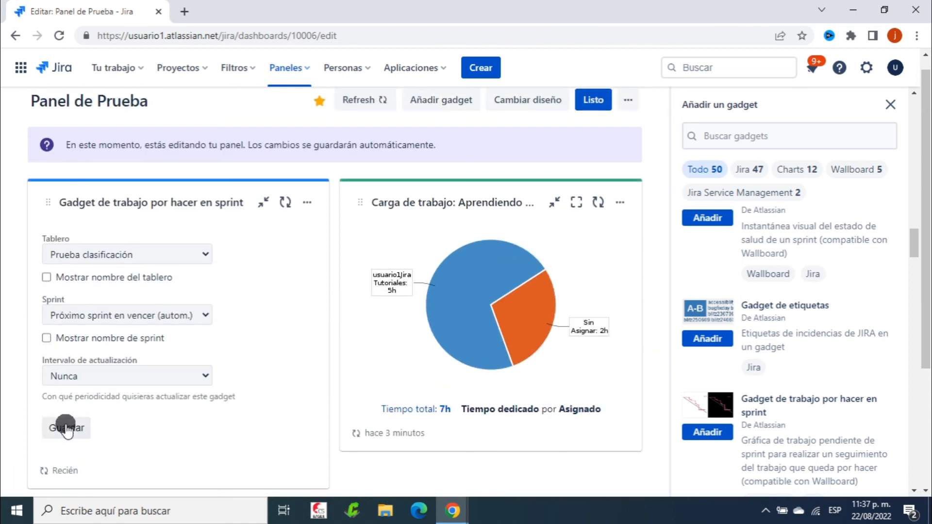
{"action": "left_click", "coordinate": [65, 427]}
Add the Gráfico creado recientemente gadget for project Aprendiendo Jira and save it
{"action": "scroll", "coordinate": [583, 364], "scroll_direction": "down", "scroll_amount": 2}
{"action": "scroll", "coordinate": [811, 378], "scroll_direction": "down", "scroll_amount": 5}
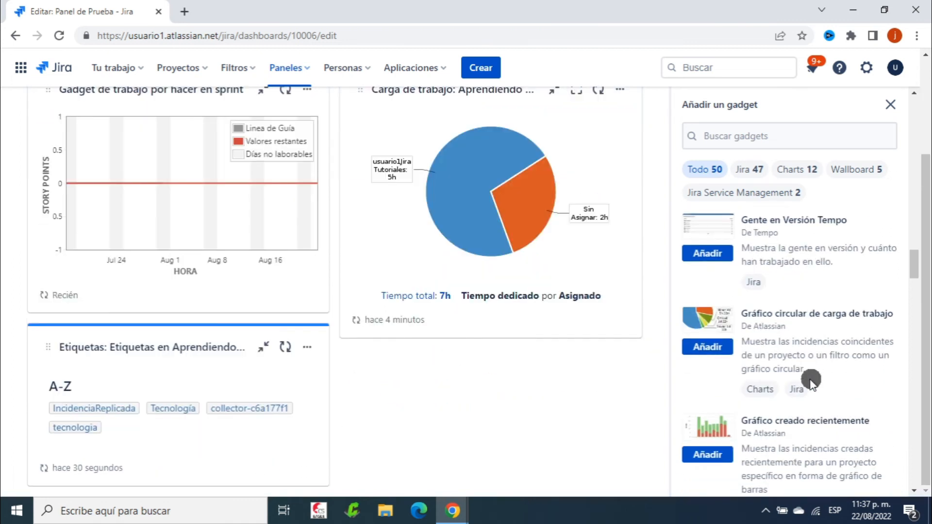
{"action": "scroll", "coordinate": [742, 416], "scroll_direction": "down", "scroll_amount": 3}
{"action": "left_click", "coordinate": [704, 299]}
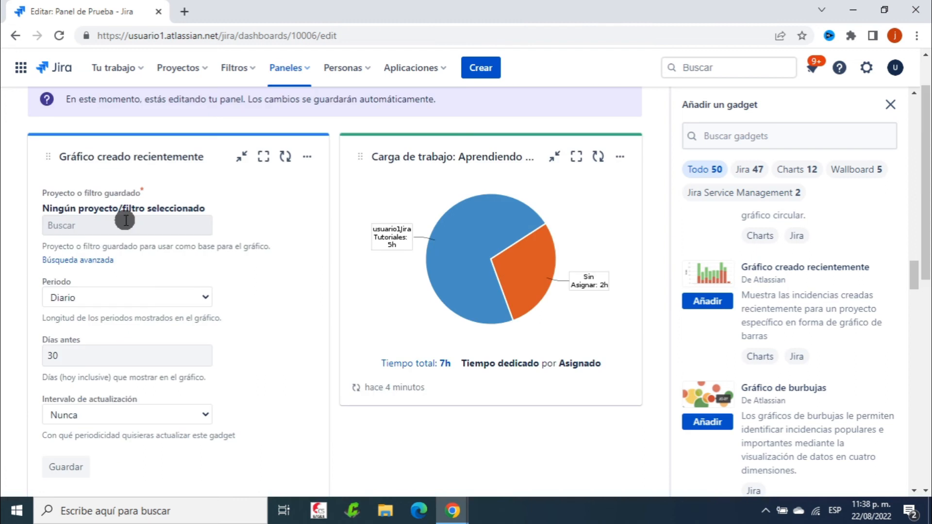
{"action": "left_click", "coordinate": [125, 221]}
{"action": "type", "text": "a"}
{"action": "type", "text": "p"}
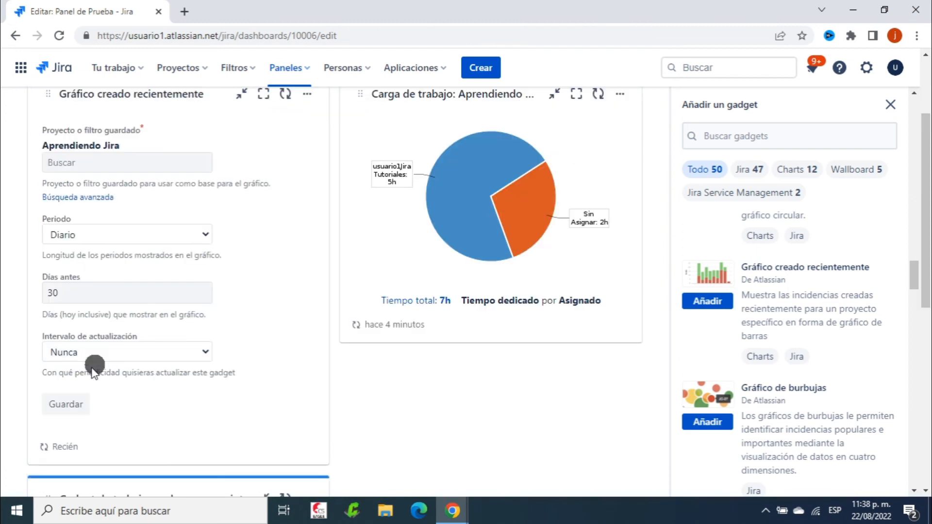
{"action": "left_click", "coordinate": [66, 404]}
{"action": "scroll", "coordinate": [462, 264], "scroll_direction": "down", "scroll_amount": 8}
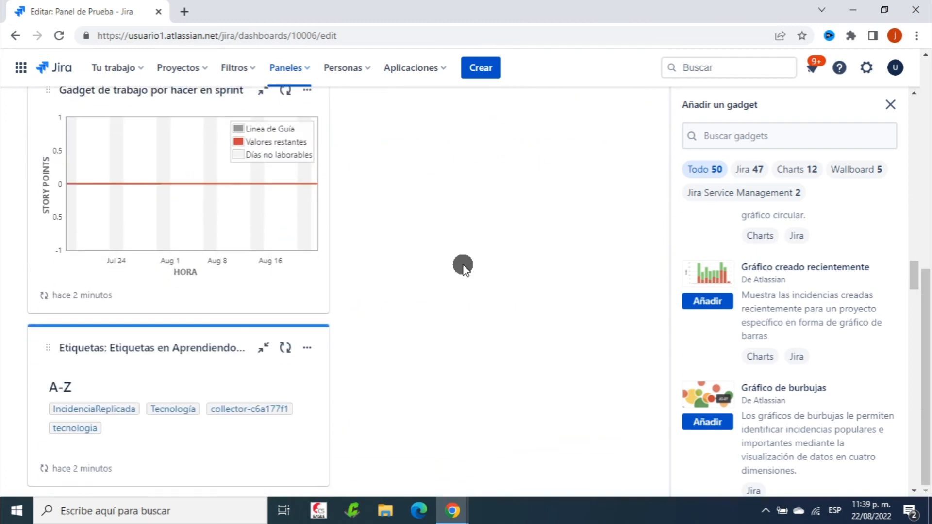
{"action": "scroll", "coordinate": [574, 271], "scroll_direction": "up", "scroll_amount": 10}
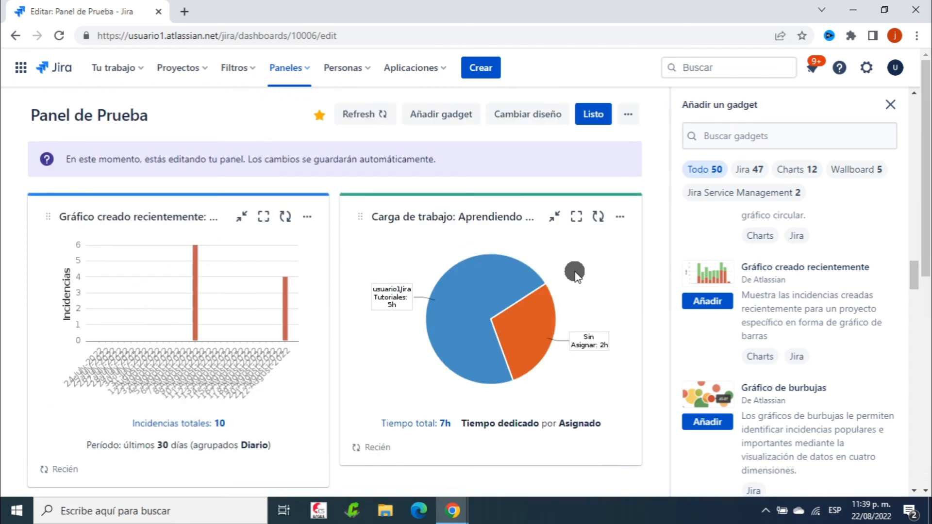
Drag the Gráfico creado recientemente gadget above the workload pie chart in the right column
{"action": "left_click_drag", "start_coordinate": [156, 208], "coordinate": [474, 203]}
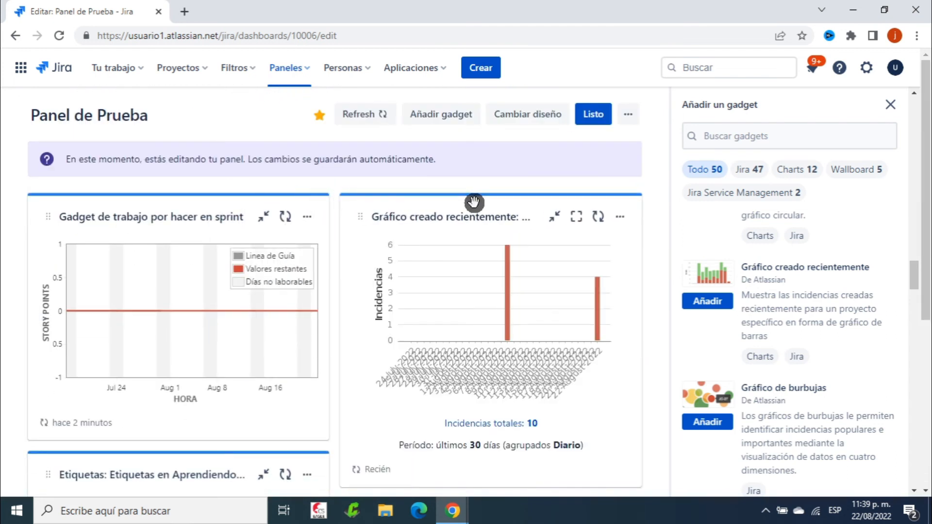
{"action": "scroll", "coordinate": [496, 286], "scroll_direction": "down", "scroll_amount": 7}
{"action": "scroll", "coordinate": [496, 289], "scroll_direction": "up", "scroll_amount": 7}
{"action": "scroll", "coordinate": [312, 273], "scroll_direction": "down", "scroll_amount": 5}
{"action": "scroll", "coordinate": [398, 235], "scroll_direction": "up", "scroll_amount": 5}
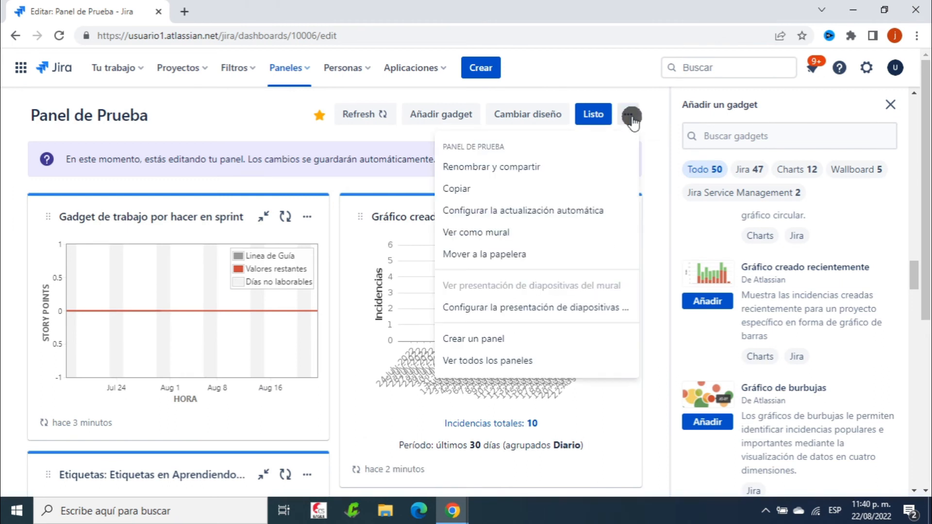
Display Panel de Prueba with Ver como mural from the dashboard's ••• options menu
{"action": "left_click", "coordinate": [663, 137]}
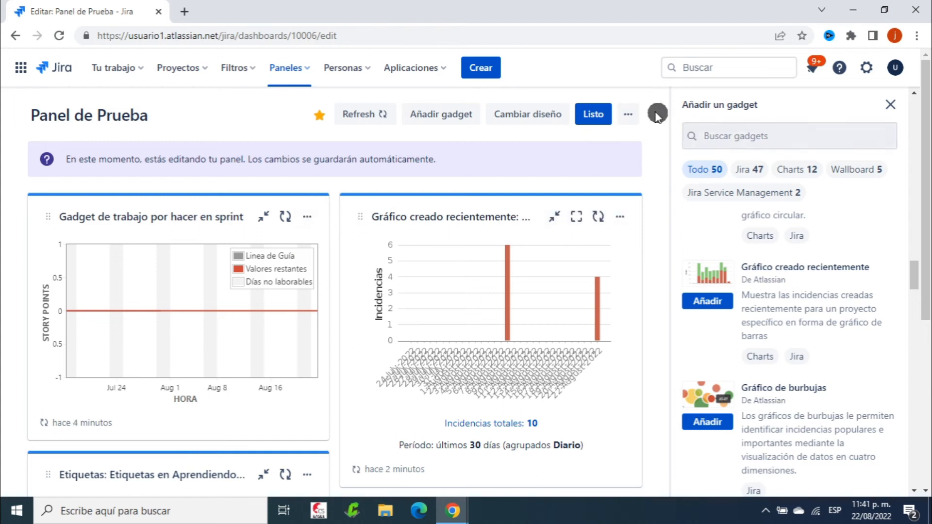
{"action": "left_click", "coordinate": [627, 115]}
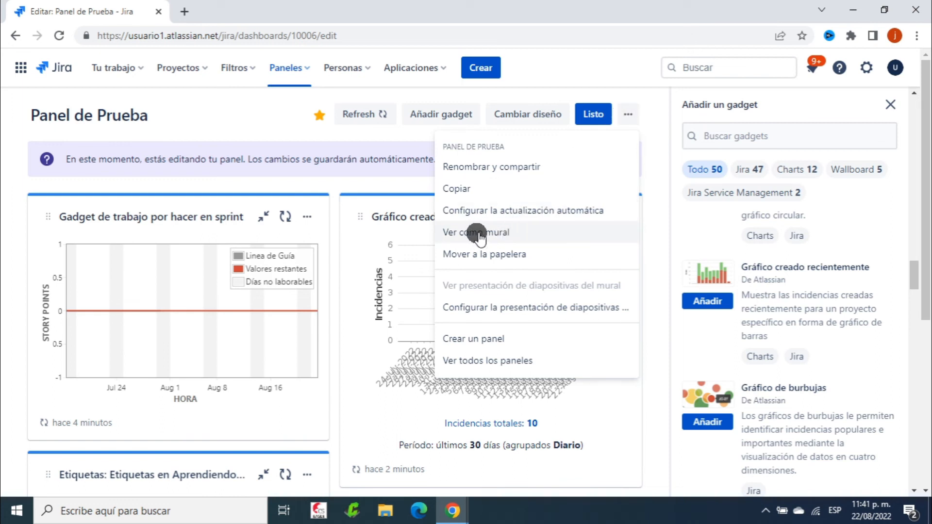
{"action": "left_click", "coordinate": [517, 233]}
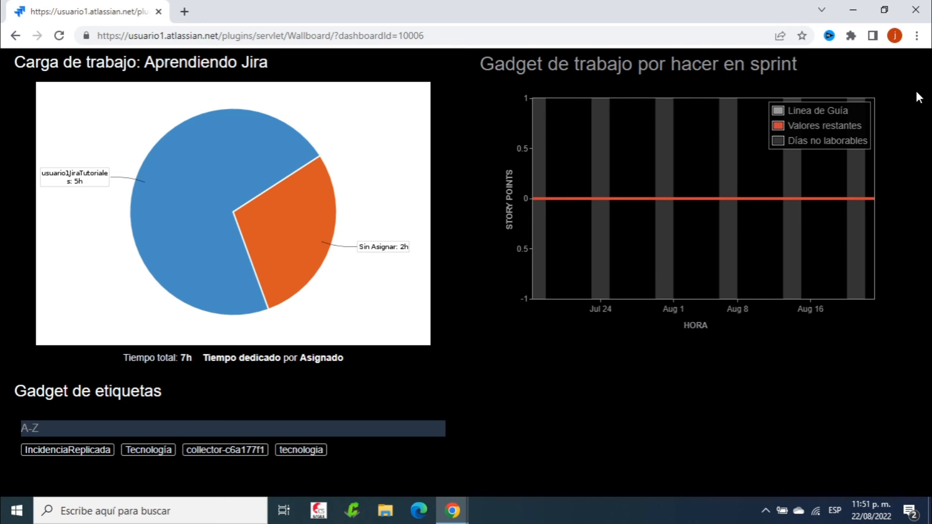
Add ITSM Sample Dashboard to the wallboard slideshow's dashboards
{"action": "left_click", "coordinate": [15, 36]}
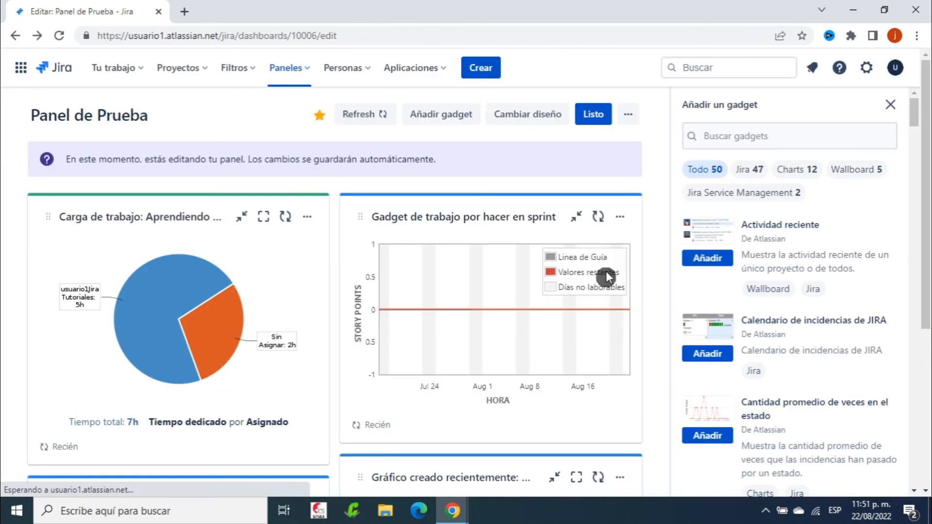
{"action": "left_click", "coordinate": [630, 113]}
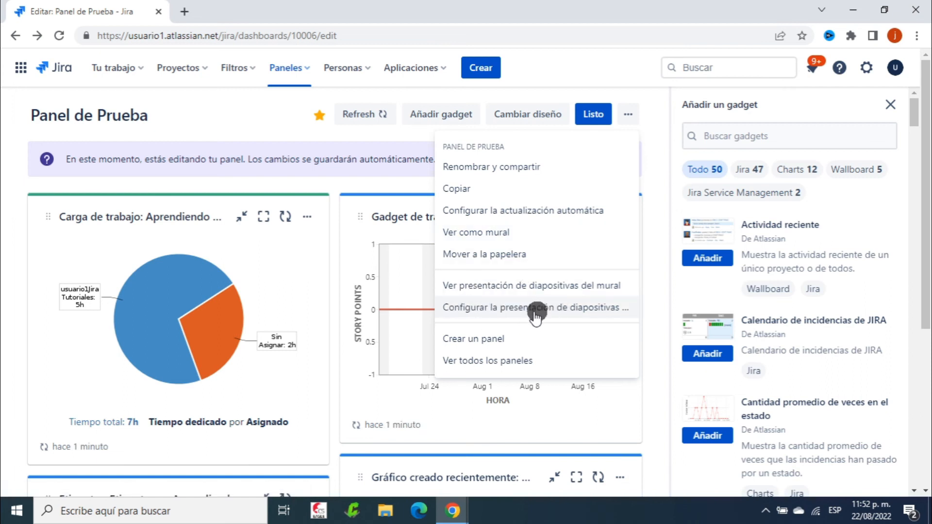
{"action": "left_click", "coordinate": [584, 309]}
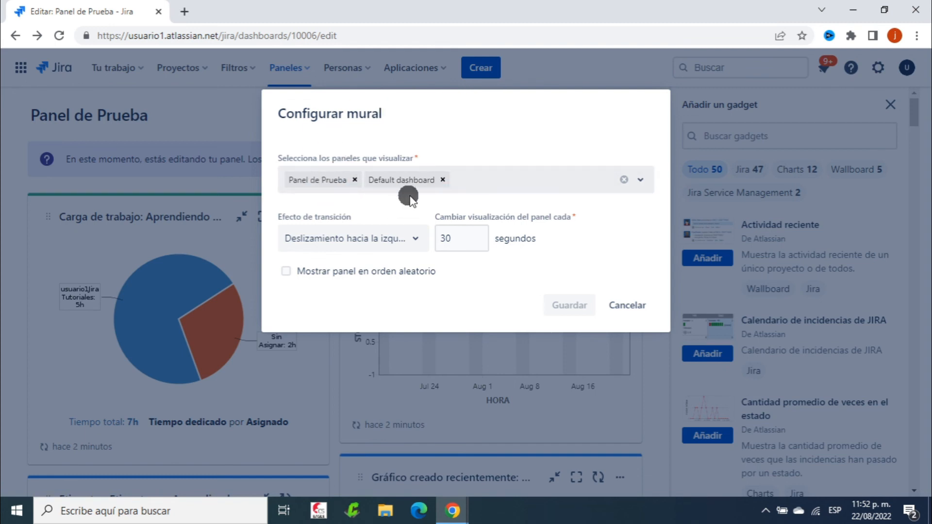
{"action": "left_click", "coordinate": [640, 180]}
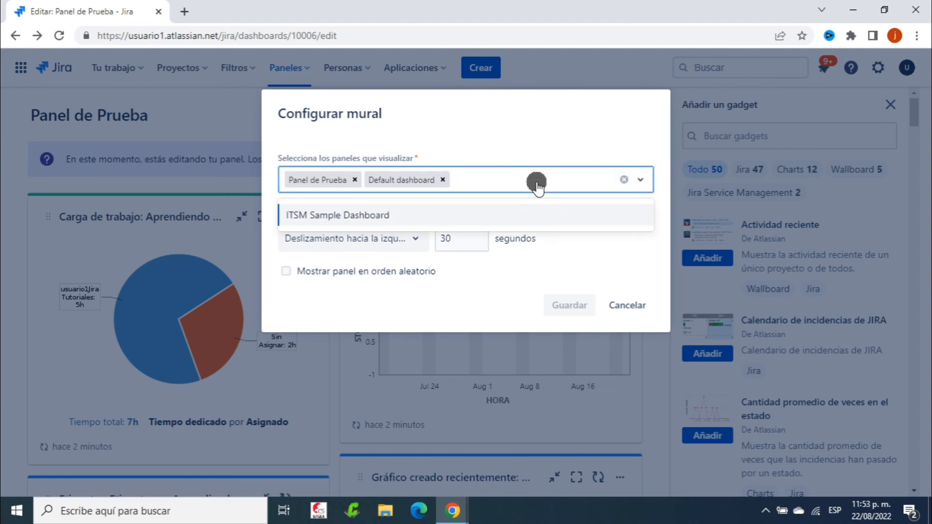
{"action": "left_click", "coordinate": [395, 215]}
{"action": "left_click", "coordinate": [542, 128]}
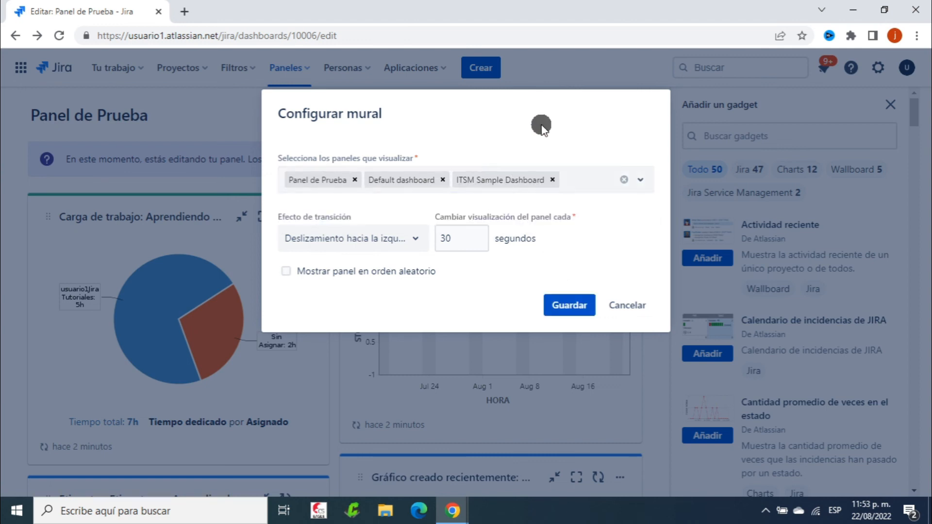
Set the transition to Deslizamiento hacia arriba every 2 seconds and save
{"action": "left_click", "coordinate": [415, 238]}
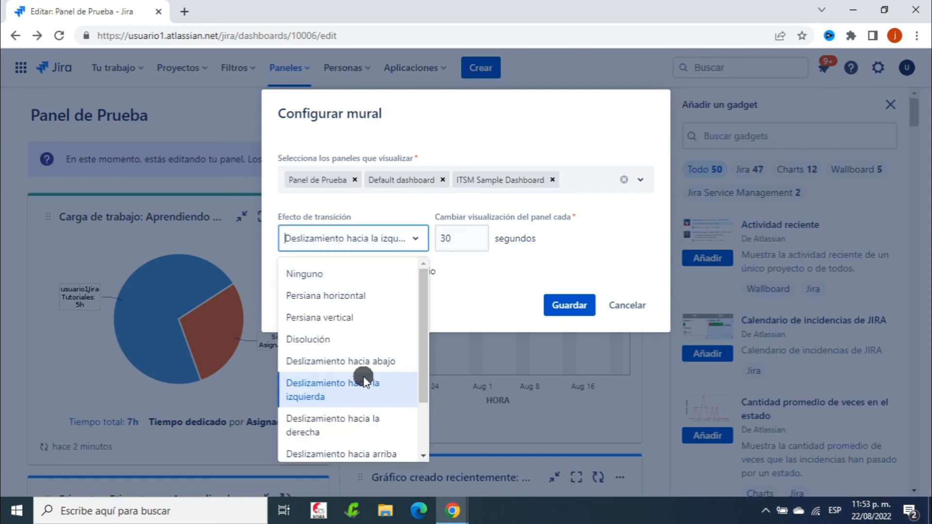
{"action": "left_click_drag", "start_coordinate": [426, 340], "coordinate": [430, 386]}
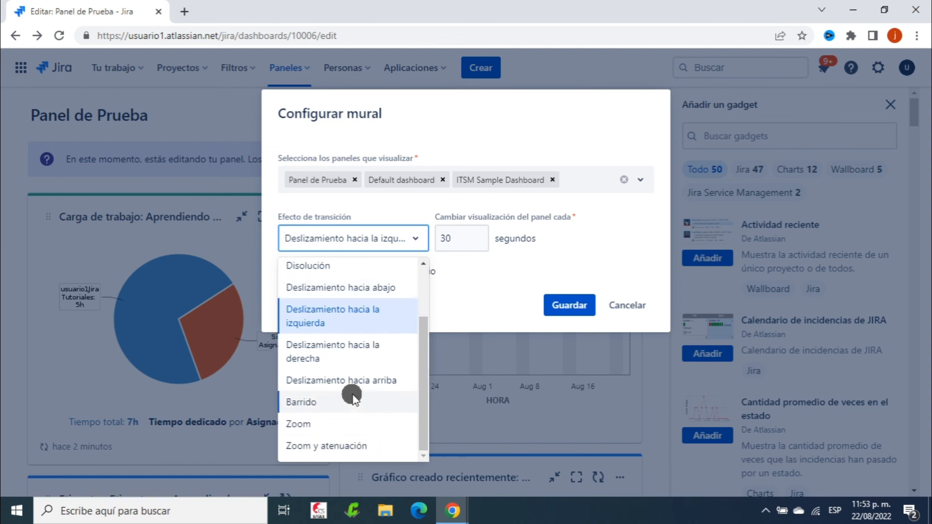
{"action": "left_click", "coordinate": [362, 381]}
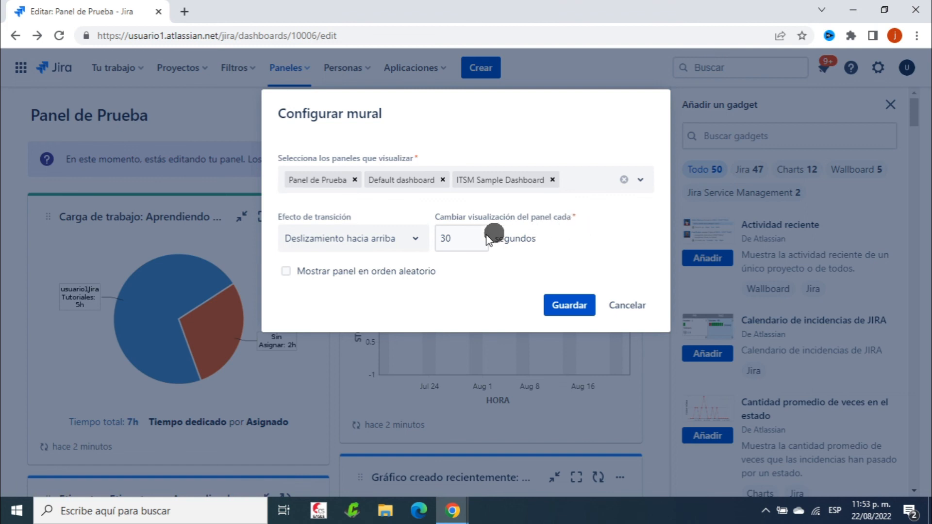
{"action": "left_click", "coordinate": [467, 241]}
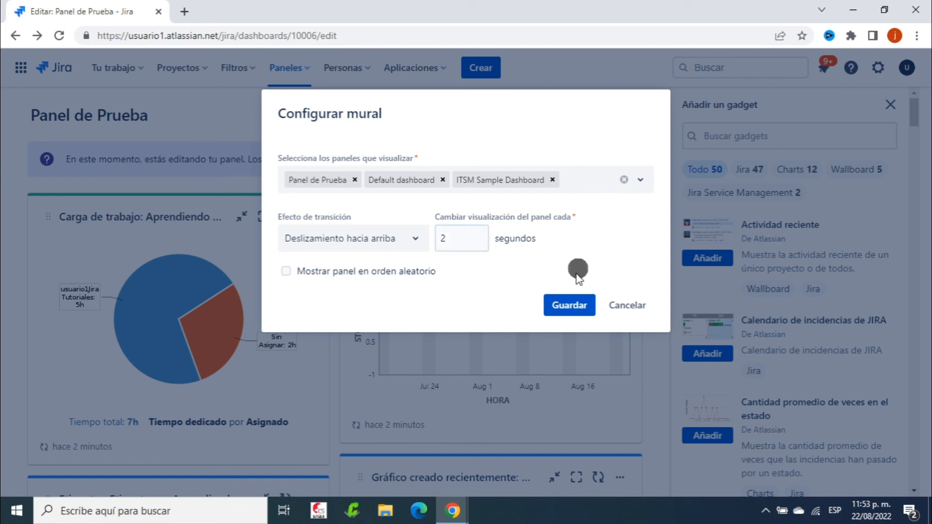
{"action": "left_click", "coordinate": [565, 306]}
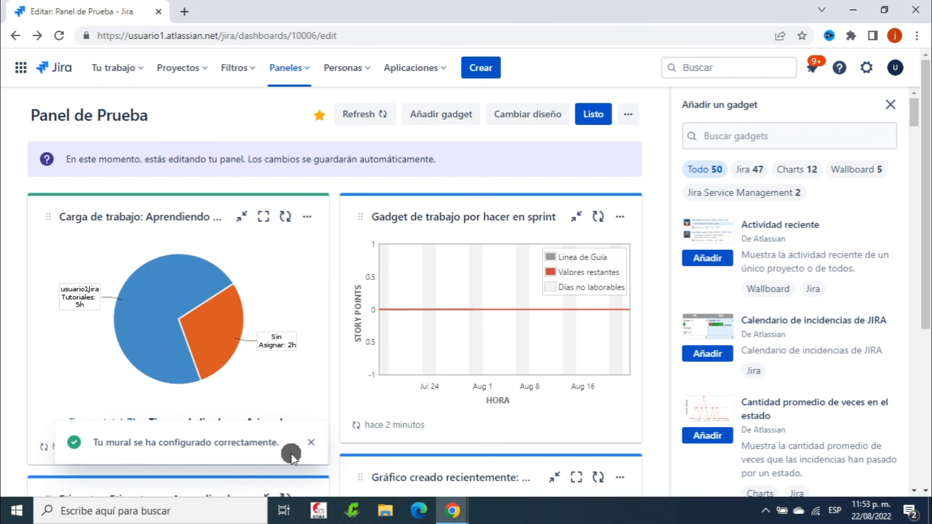
{"action": "left_click", "coordinate": [628, 115]}
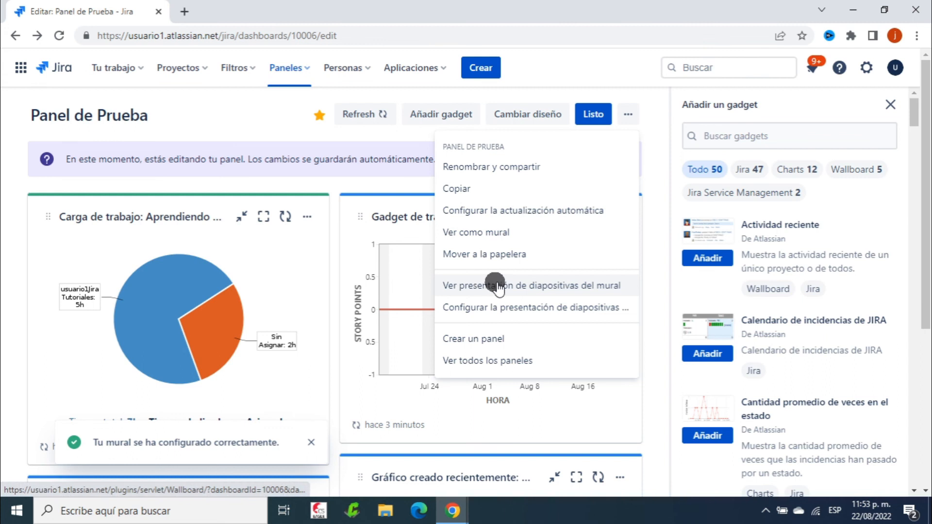
{"action": "left_click", "coordinate": [527, 287]}
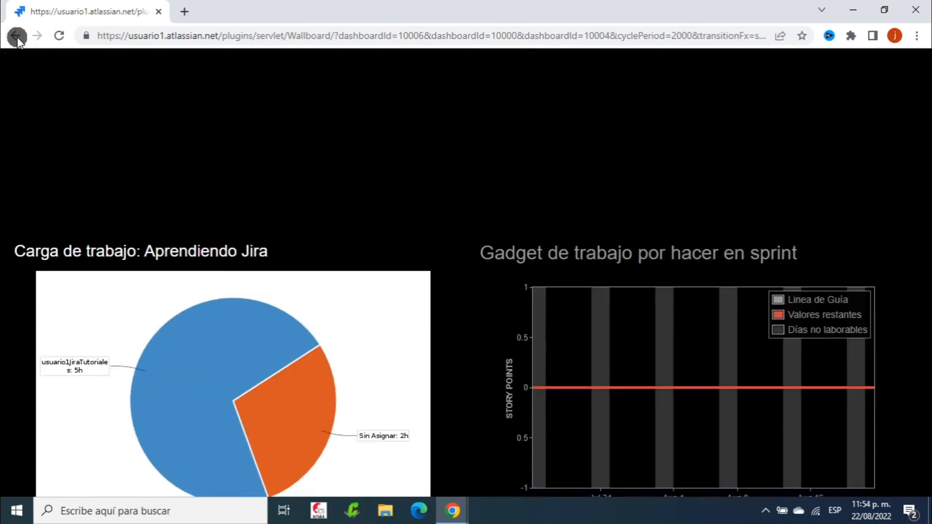
Set the slideshow interval to 5 seconds
{"action": "left_click", "coordinate": [16, 35]}
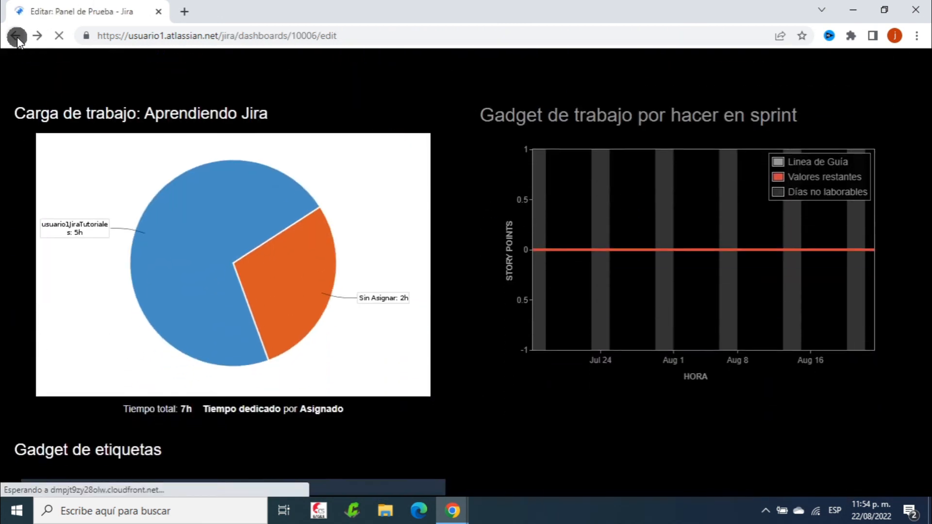
{"action": "left_click", "coordinate": [626, 113]}
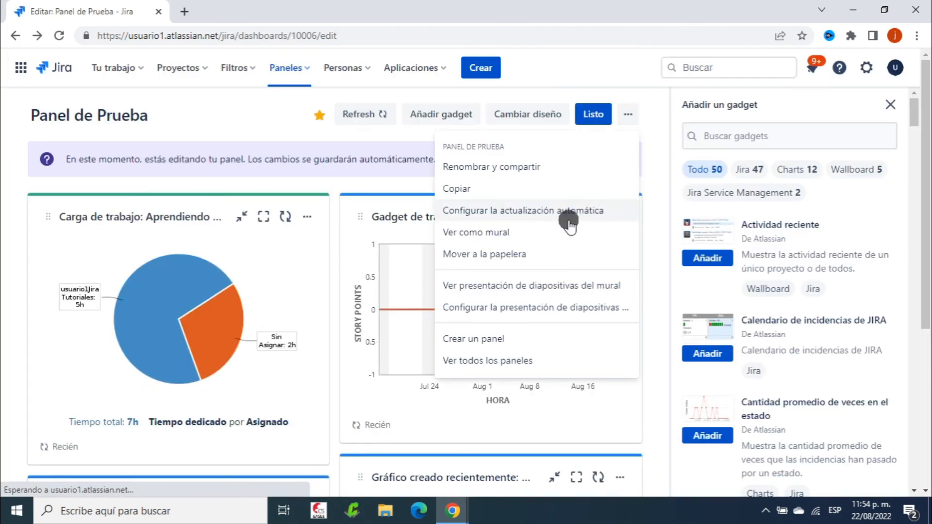
{"action": "left_click", "coordinate": [549, 305]}
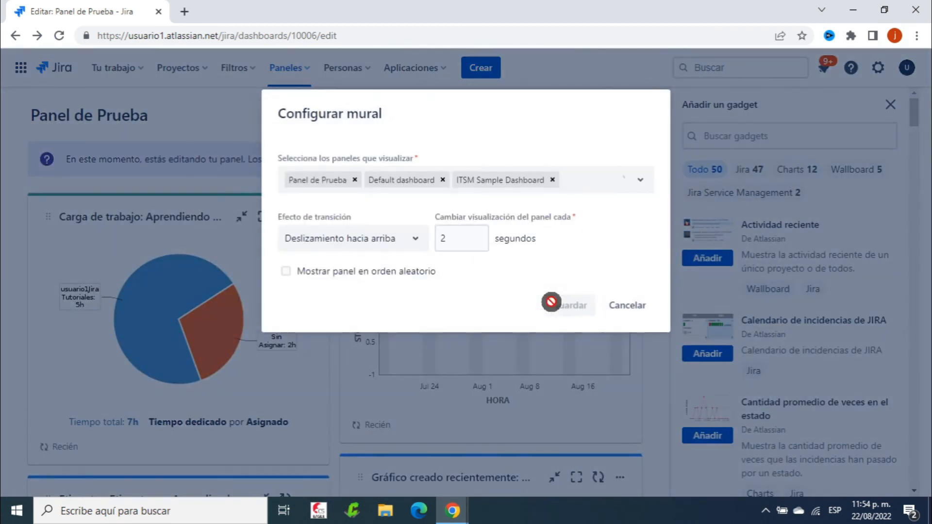
{"action": "left_click", "coordinate": [458, 235]}
{"action": "type", "text": "5"}
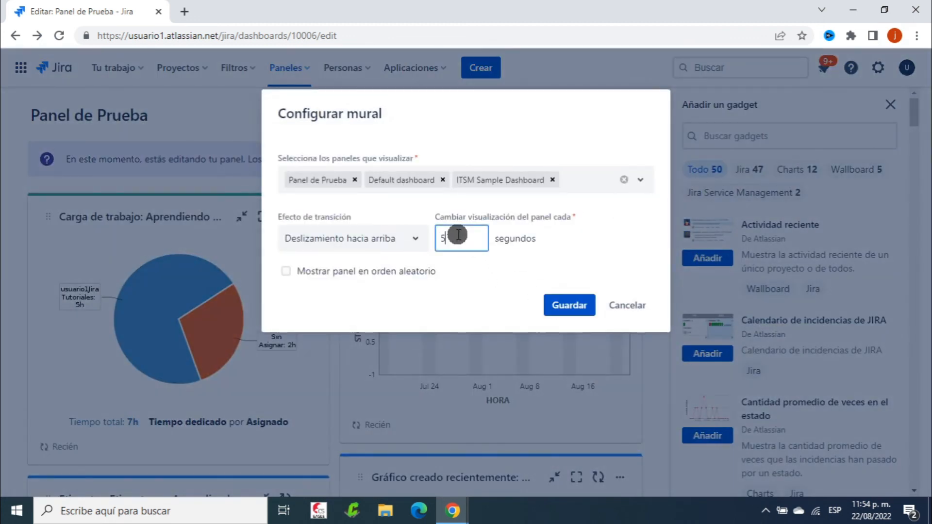
Choose the Zoom y atenuación transition, remove ITSM Sample Dashboard, and save
{"action": "left_click", "coordinate": [412, 238]}
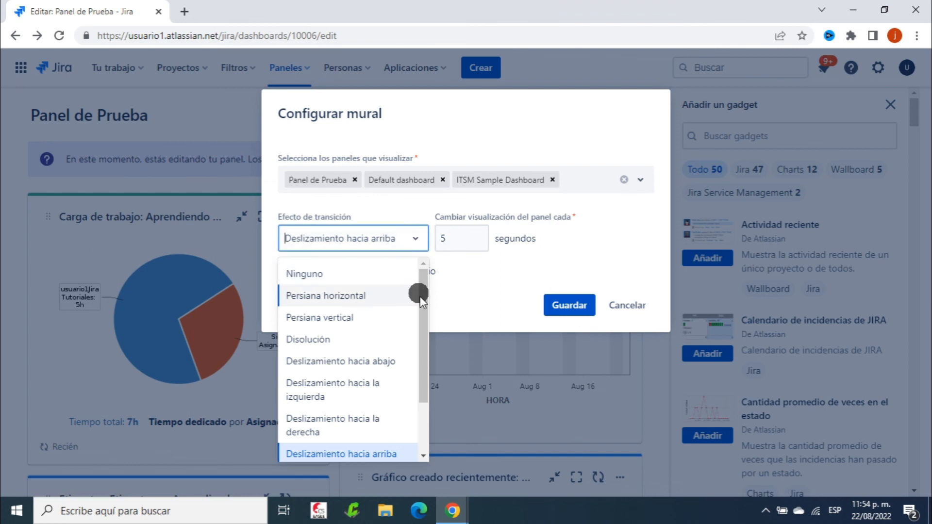
{"action": "left_click_drag", "start_coordinate": [423, 304], "coordinate": [426, 372]}
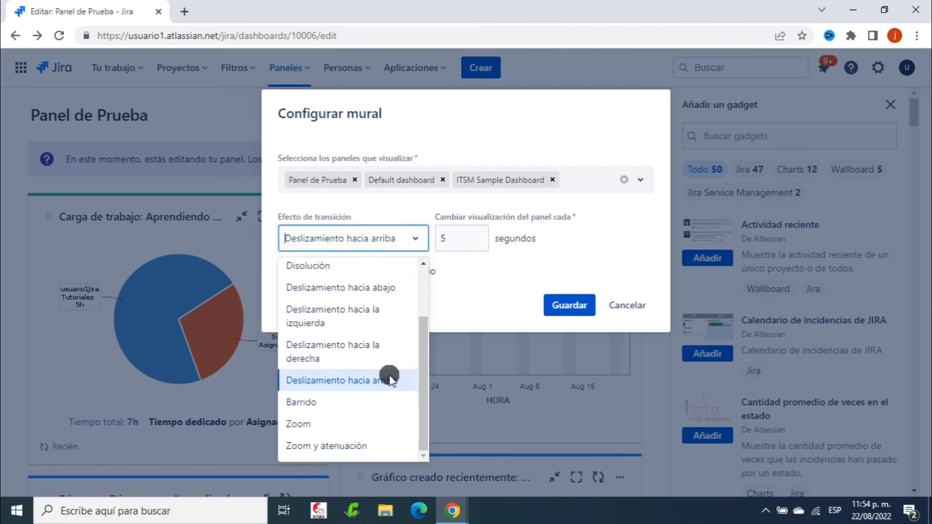
{"action": "left_click", "coordinate": [330, 446]}
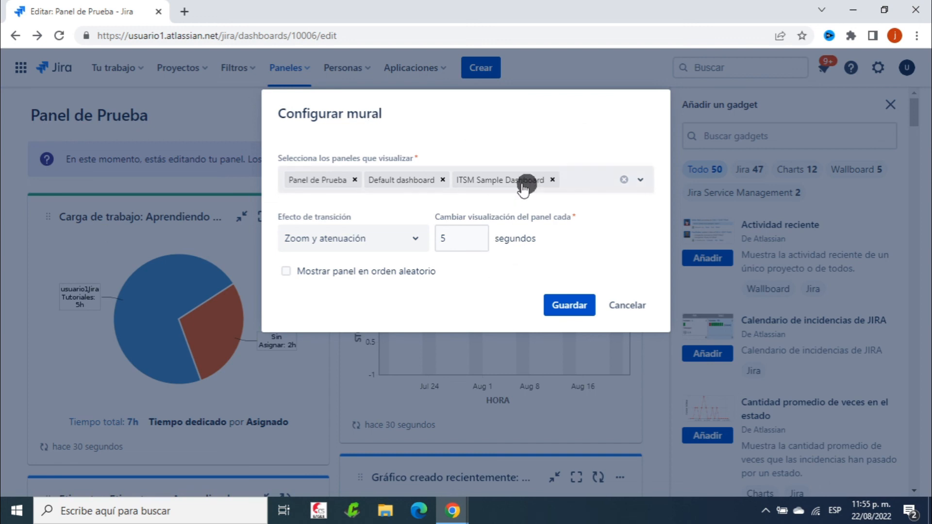
{"action": "left_click", "coordinate": [551, 180]}
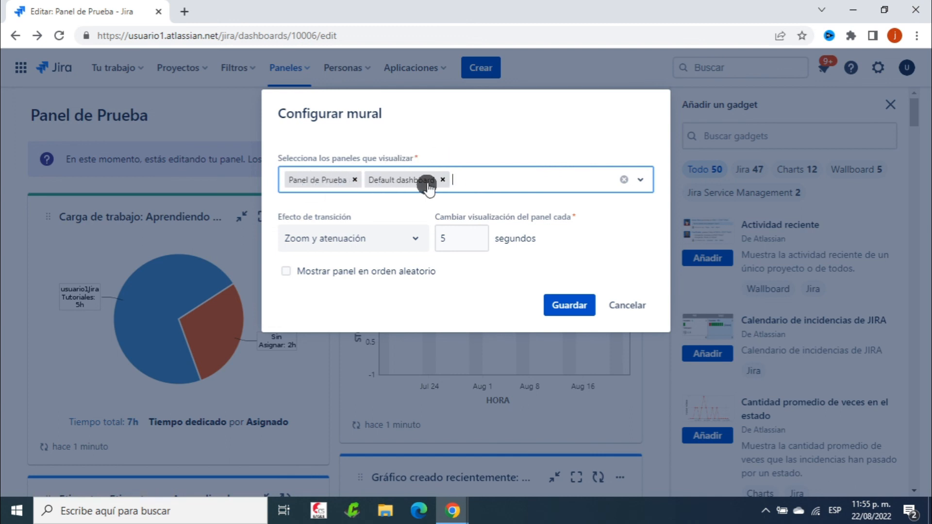
{"action": "left_click", "coordinate": [574, 308]}
{"action": "left_click", "coordinate": [629, 115]}
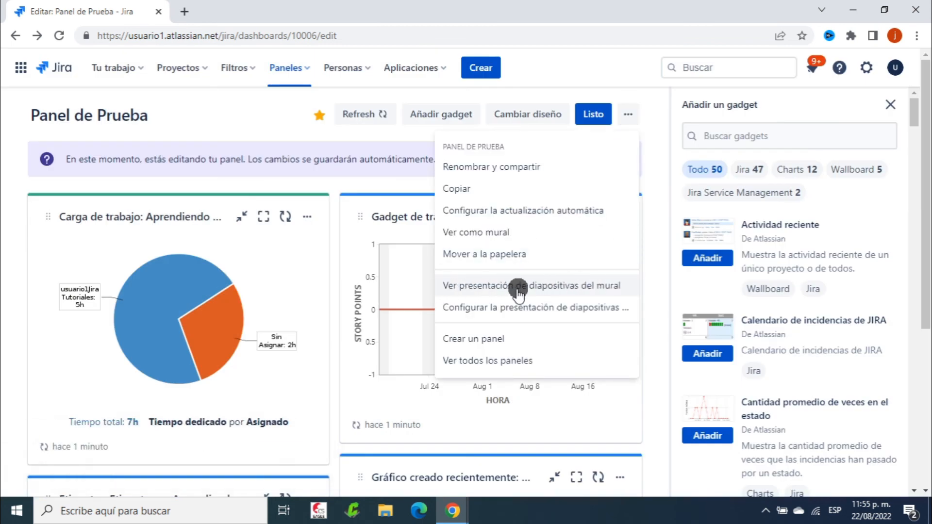
{"action": "left_click", "coordinate": [591, 286]}
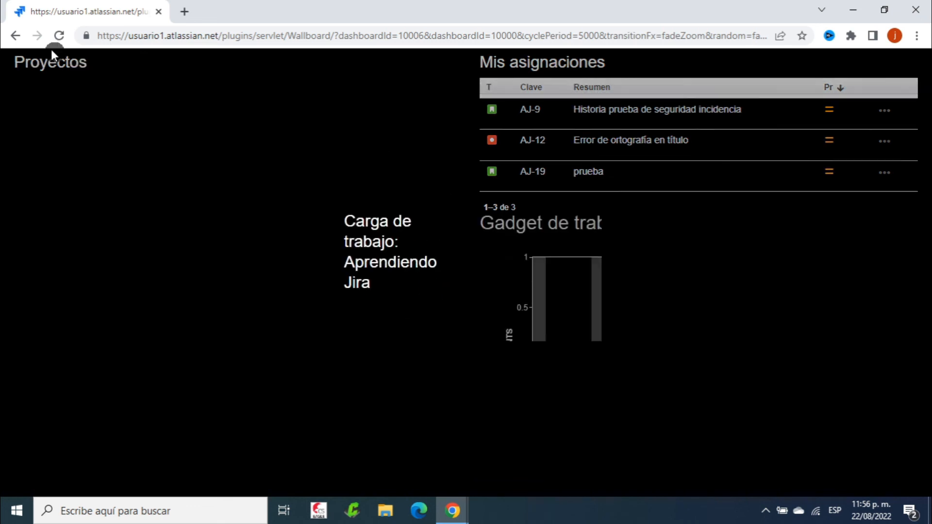
{"action": "left_click", "coordinate": [17, 36]}
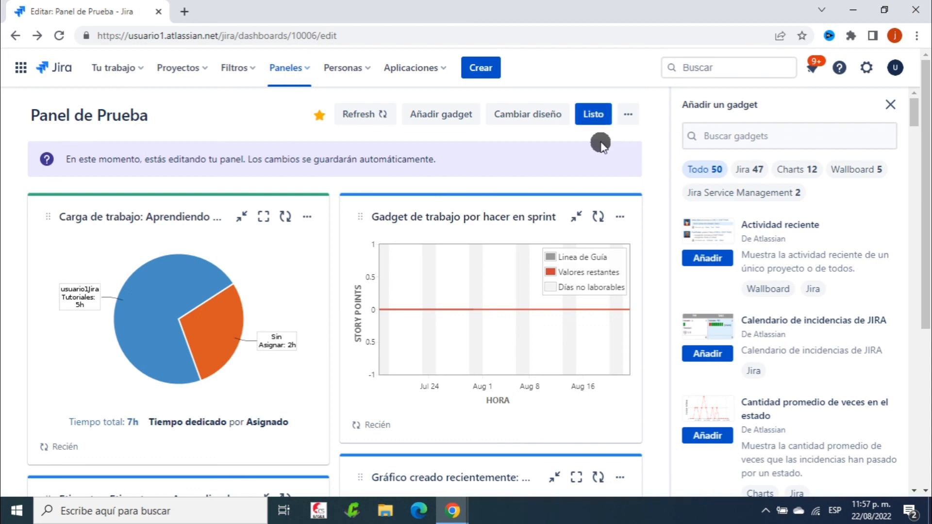
Exit Panel de Prueba's edit mode with Listo, review the gadgets, then re-edit and exit again
{"action": "left_click", "coordinate": [590, 116]}
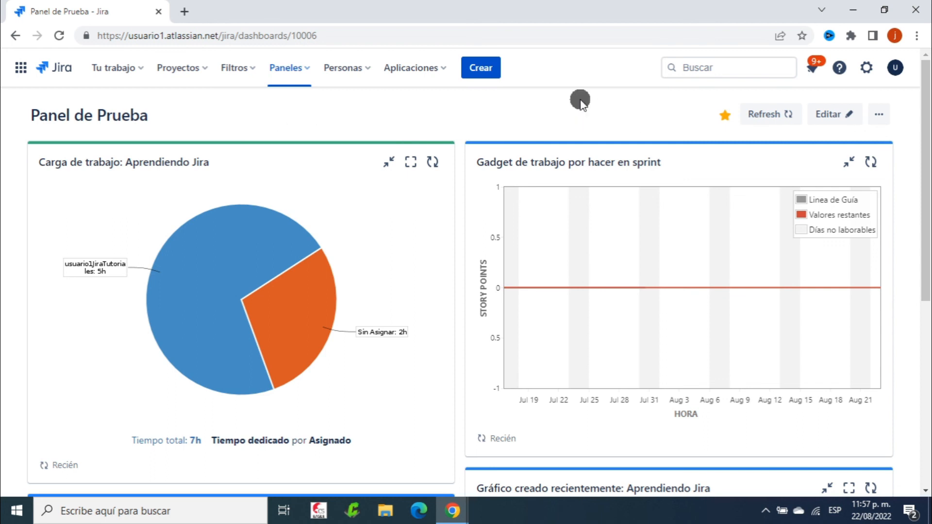
{"action": "scroll", "coordinate": [558, 367], "scroll_direction": "down", "scroll_amount": 7}
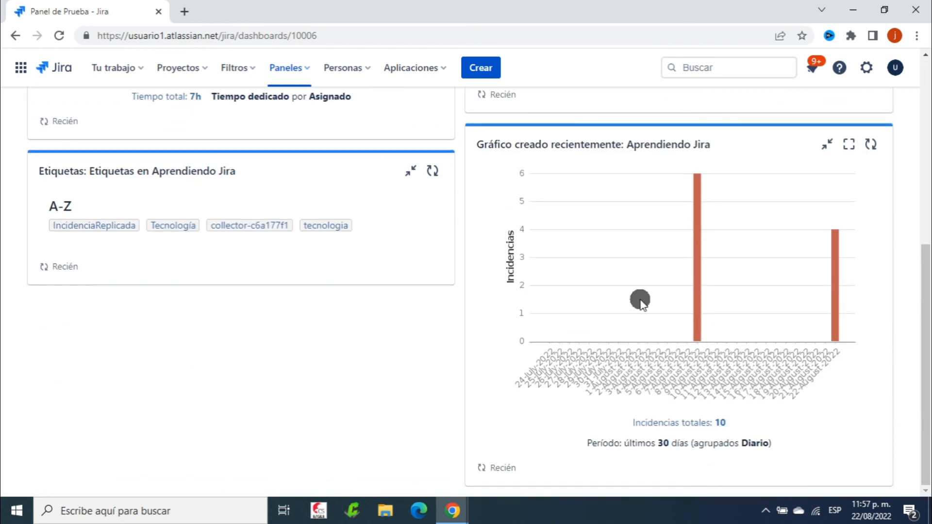
{"action": "scroll", "coordinate": [640, 299], "scroll_direction": "up", "scroll_amount": 7}
{"action": "scroll", "coordinate": [583, 185], "scroll_direction": "down", "scroll_amount": 7}
{"action": "scroll", "coordinate": [628, 158], "scroll_direction": "up", "scroll_amount": 7}
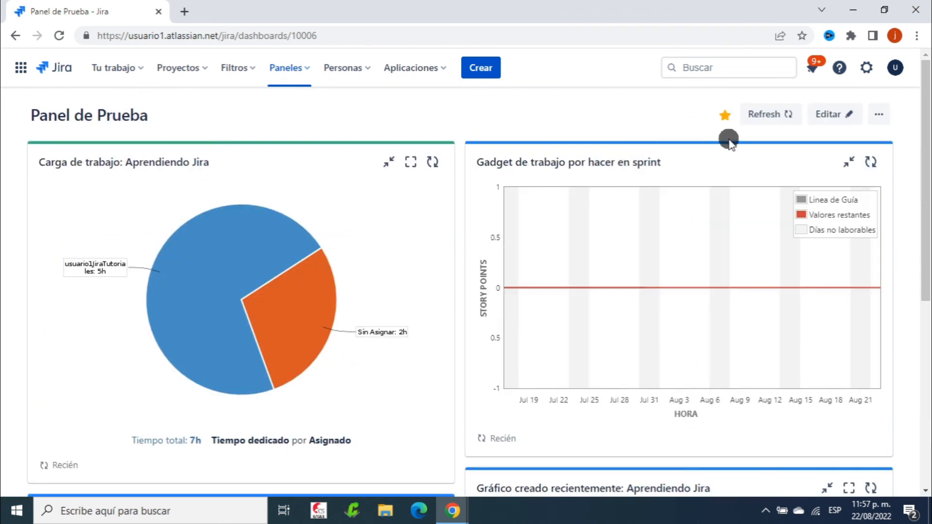
{"action": "left_click", "coordinate": [831, 114]}
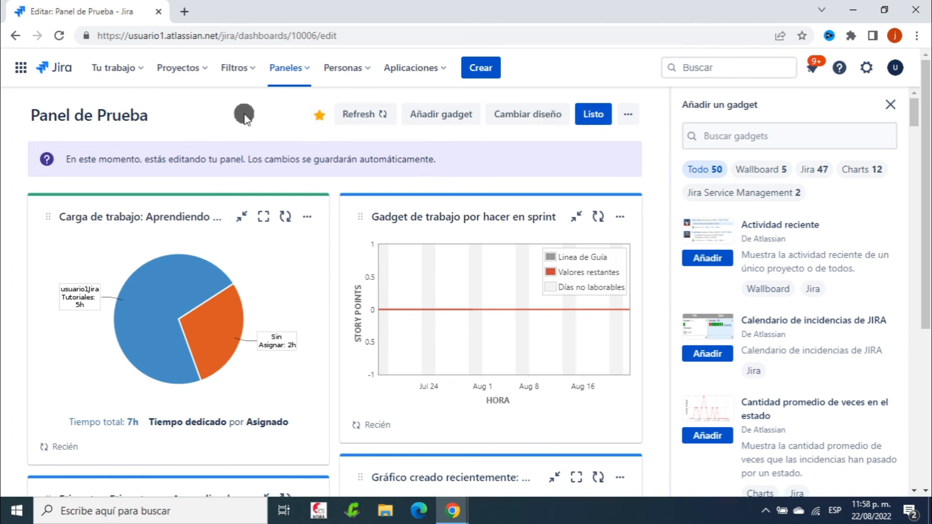
{"action": "left_click", "coordinate": [593, 114]}
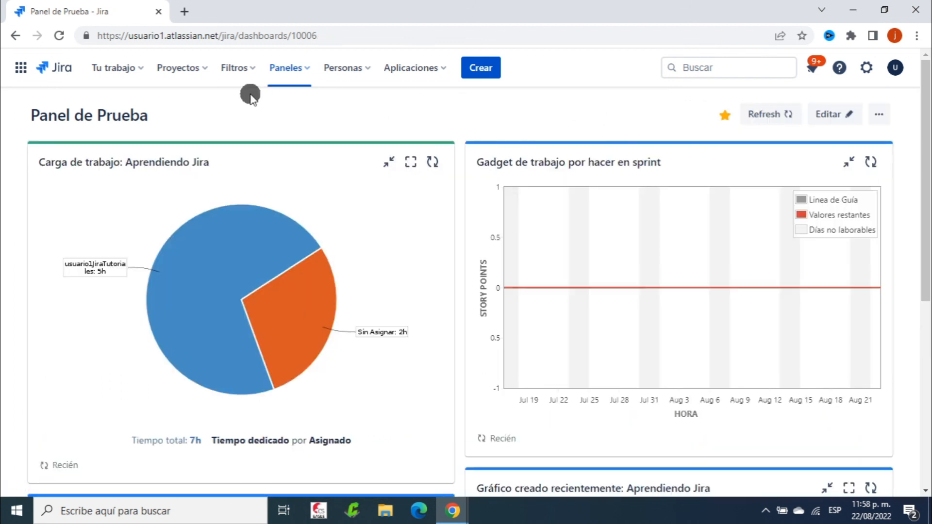
Go to the Aprendiendo Jira (AJ) Sprint 6 board and show the Paneles dashboard list
{"action": "left_click", "coordinate": [187, 66]}
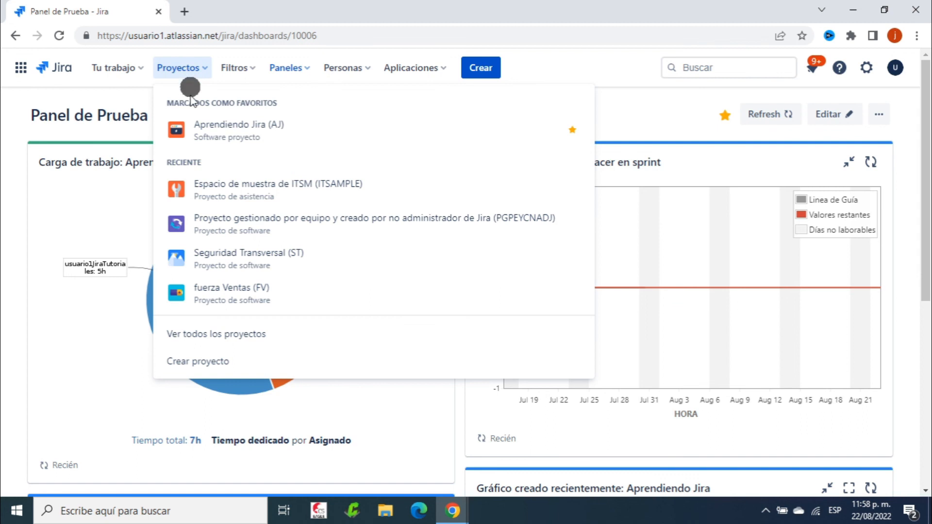
{"action": "left_click", "coordinate": [304, 134]}
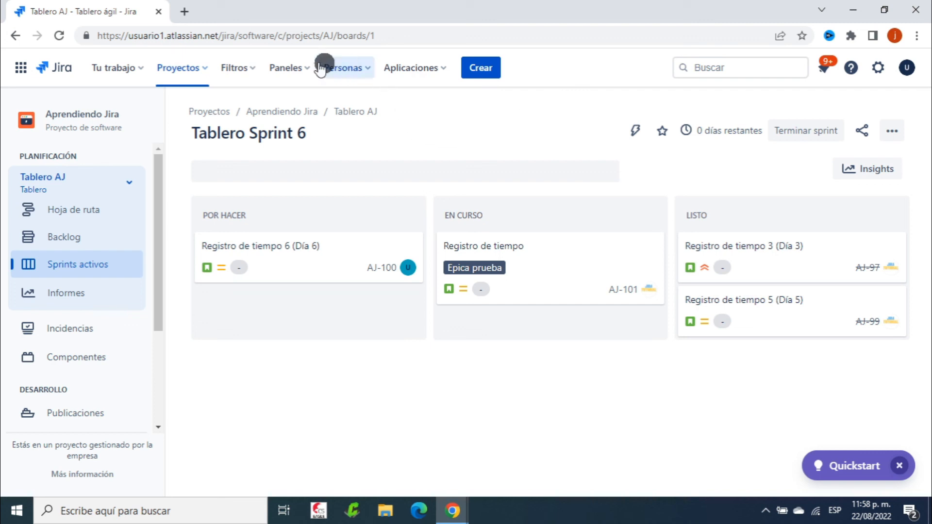
{"action": "left_click", "coordinate": [300, 68]}
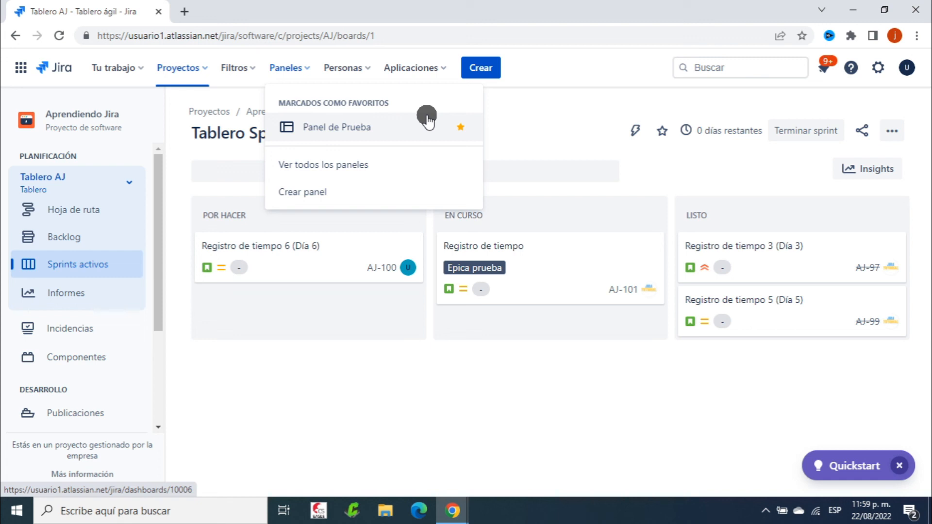
Open Panel de Prueba in edit mode and browse the Añadir un gadget list
{"action": "left_click", "coordinate": [370, 119]}
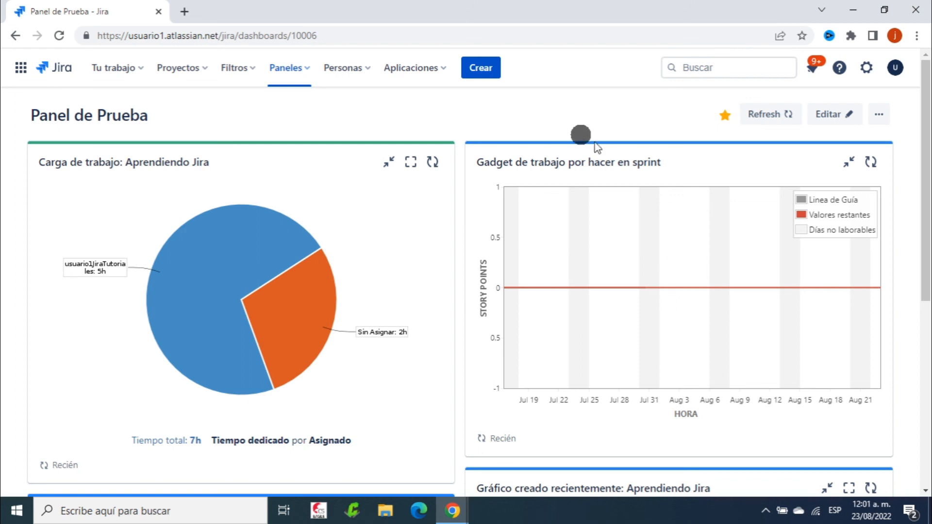
{"action": "left_click", "coordinate": [829, 115]}
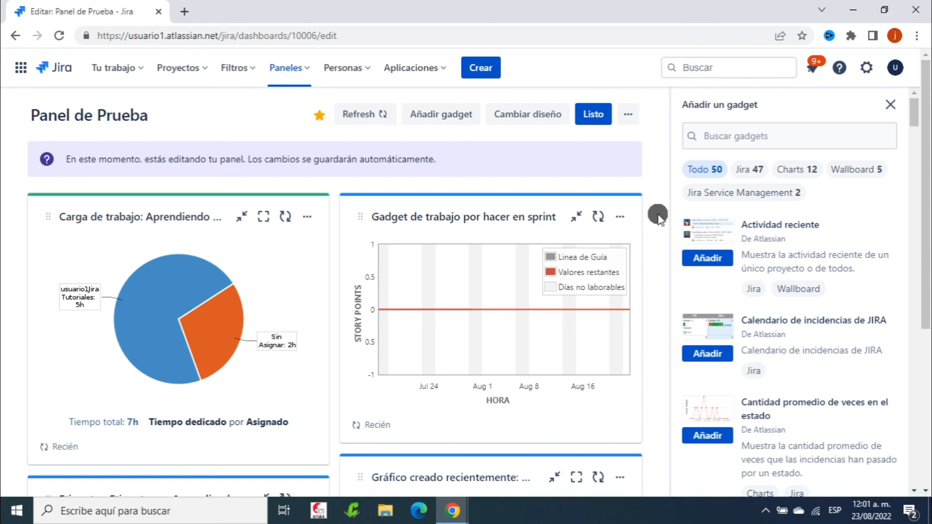
{"action": "scroll", "coordinate": [787, 249], "scroll_direction": "down", "scroll_amount": 5}
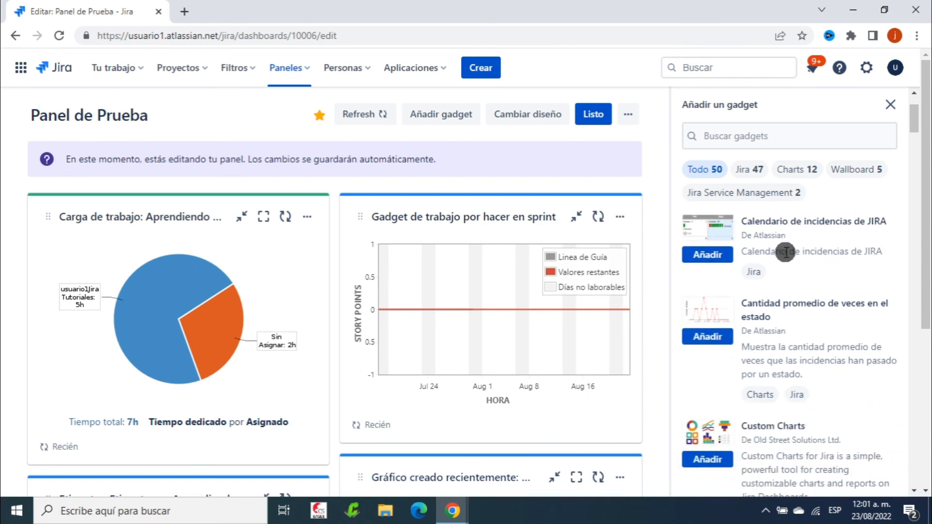
{"action": "scroll", "coordinate": [786, 250], "scroll_direction": "down", "scroll_amount": 10}
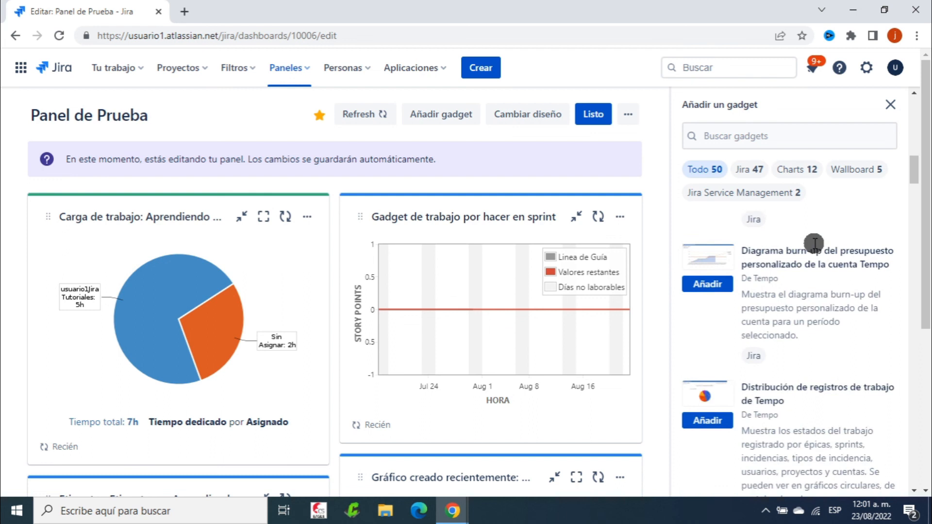
{"action": "scroll", "coordinate": [815, 243], "scroll_direction": "up", "scroll_amount": 15}
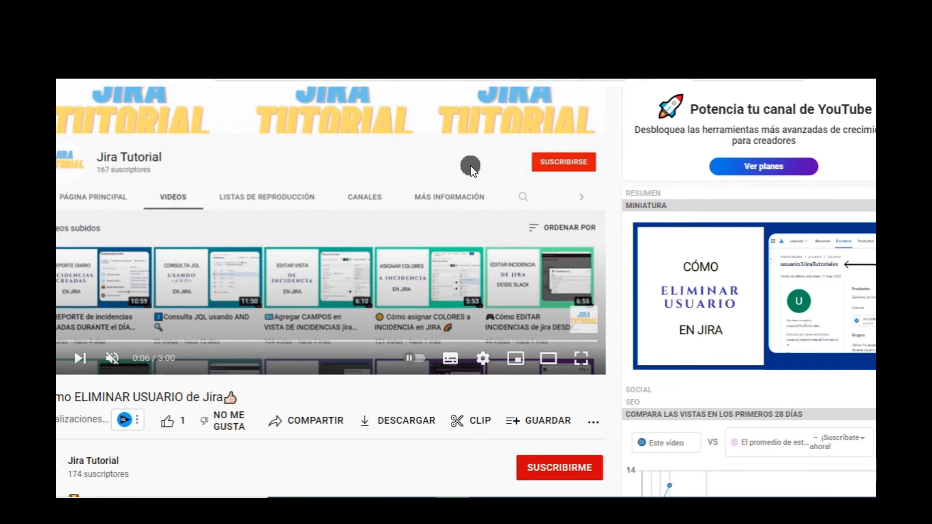
{"action": "scroll", "coordinate": [470, 165], "scroll_direction": "down", "scroll_amount": 4}
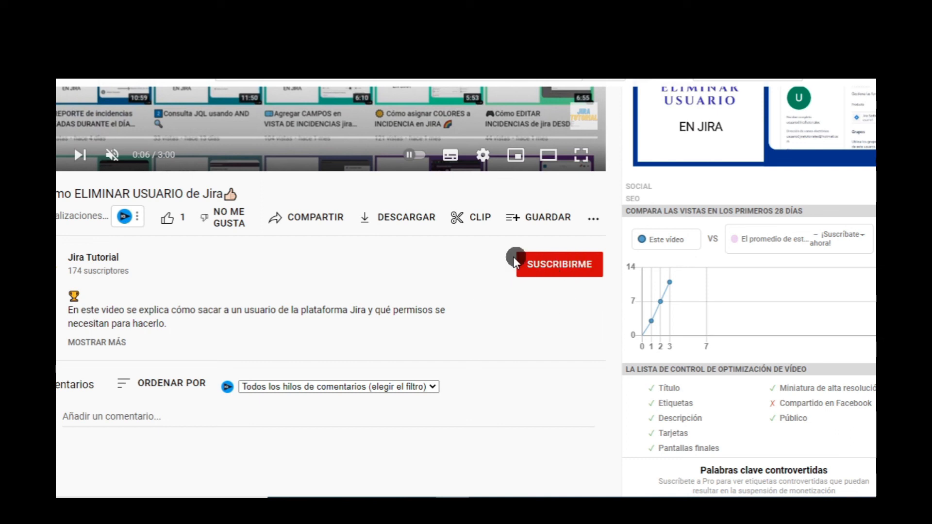
Subscribe to the Jira Tutorial channel and set its notification bell to Todas
{"action": "left_click", "coordinate": [542, 266]}
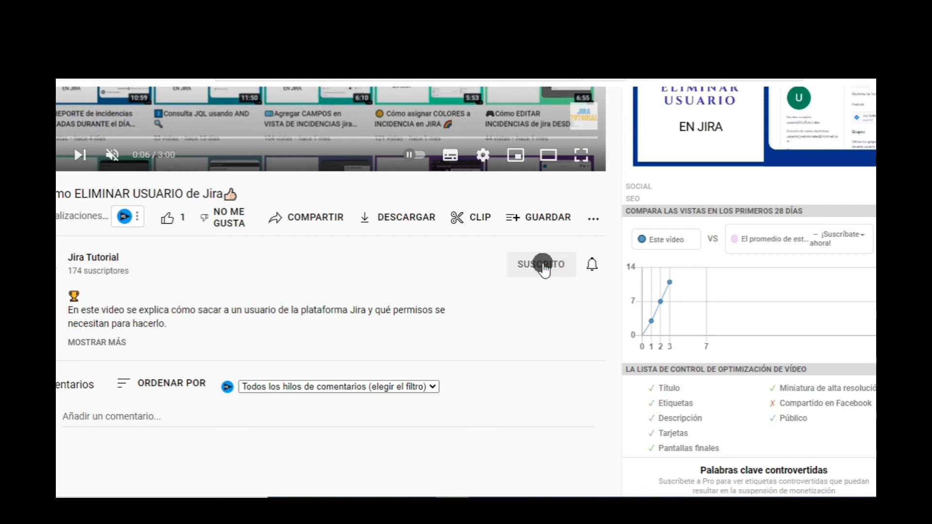
{"action": "left_click", "coordinate": [592, 263]}
{"action": "left_click", "coordinate": [613, 294]}
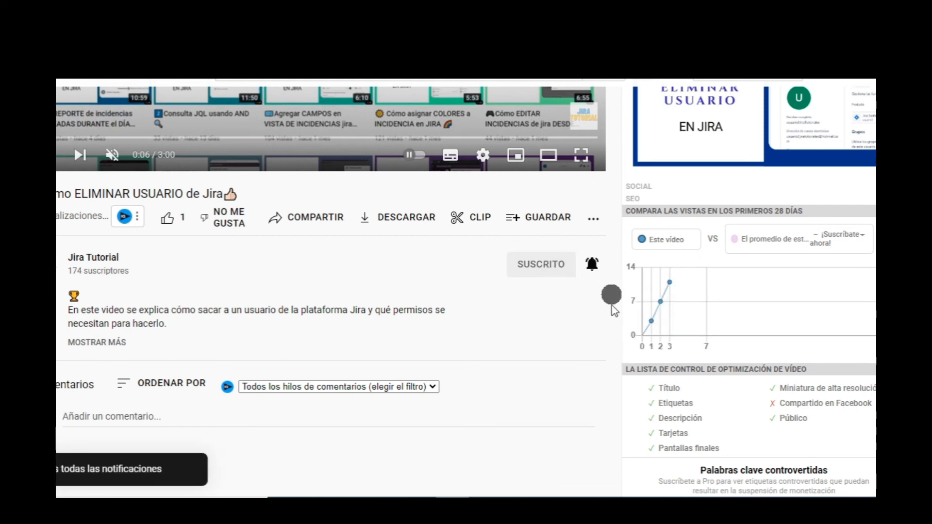